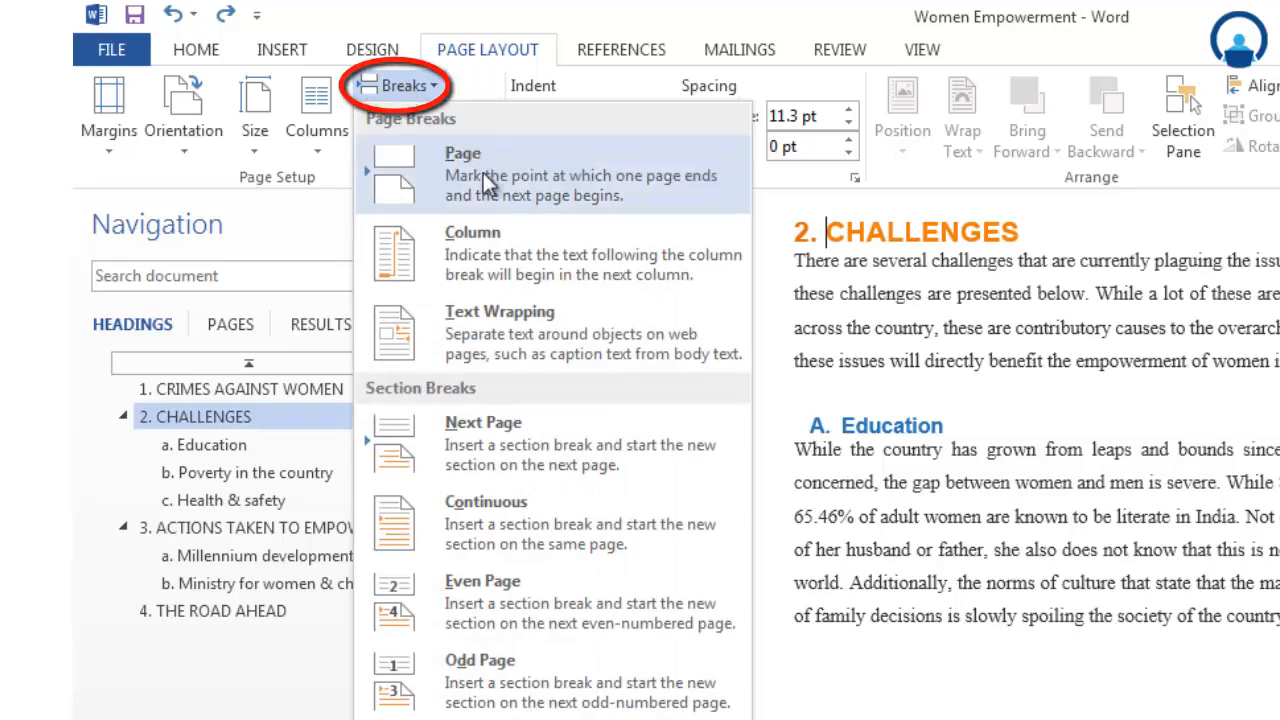
- Insert a page break before the CHALLENGES heading so the section starts on a new page, and check the page before it
click(502, 187)
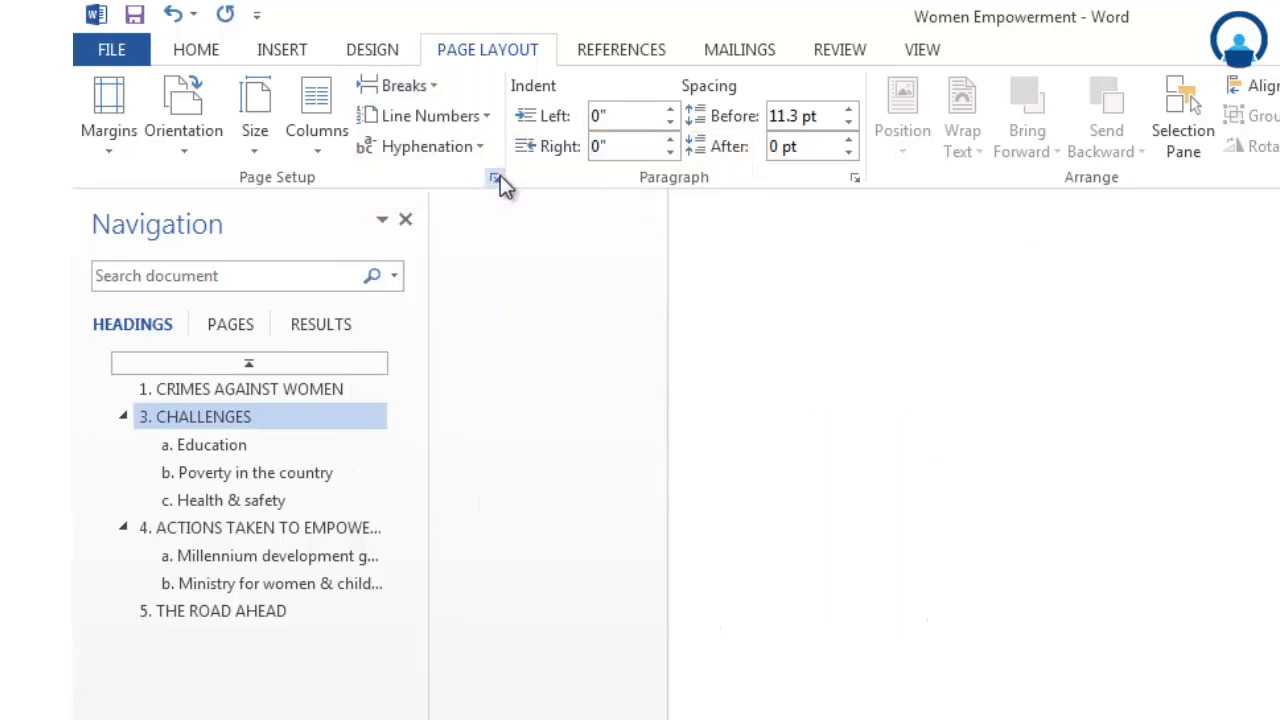
scroll(1066, 627, down, 5)
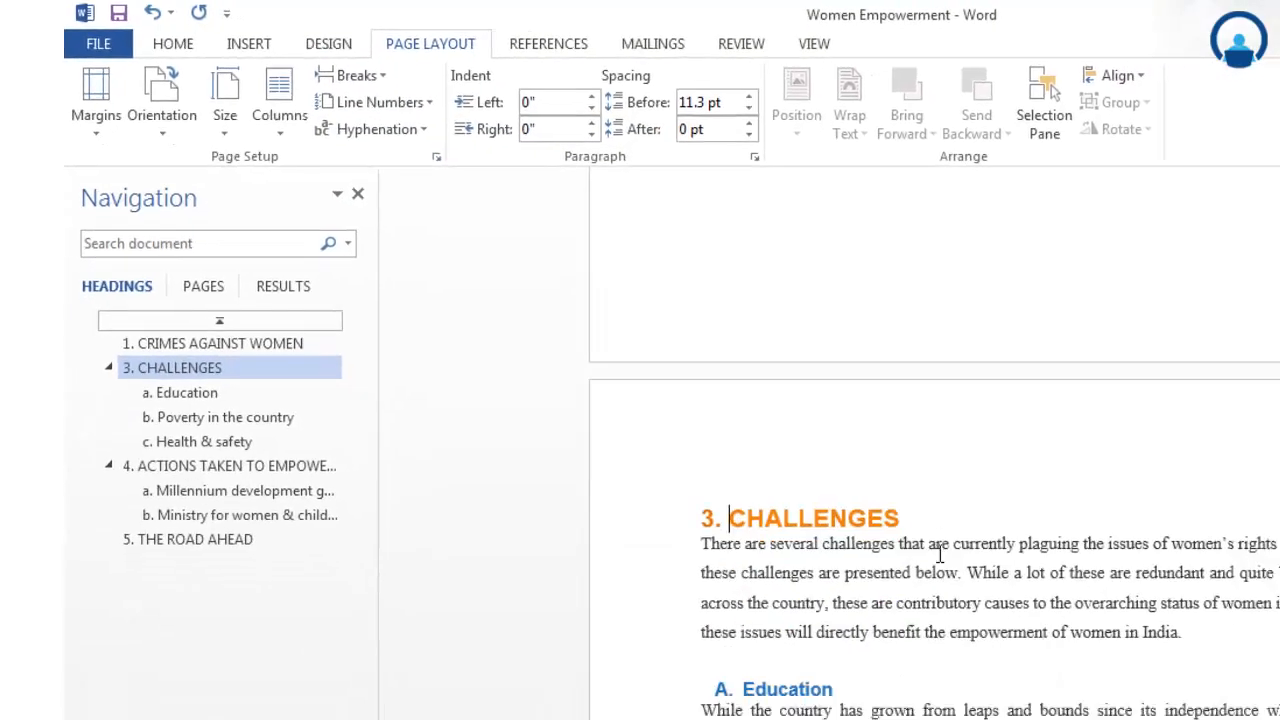
scroll(792, 539, up, 2)
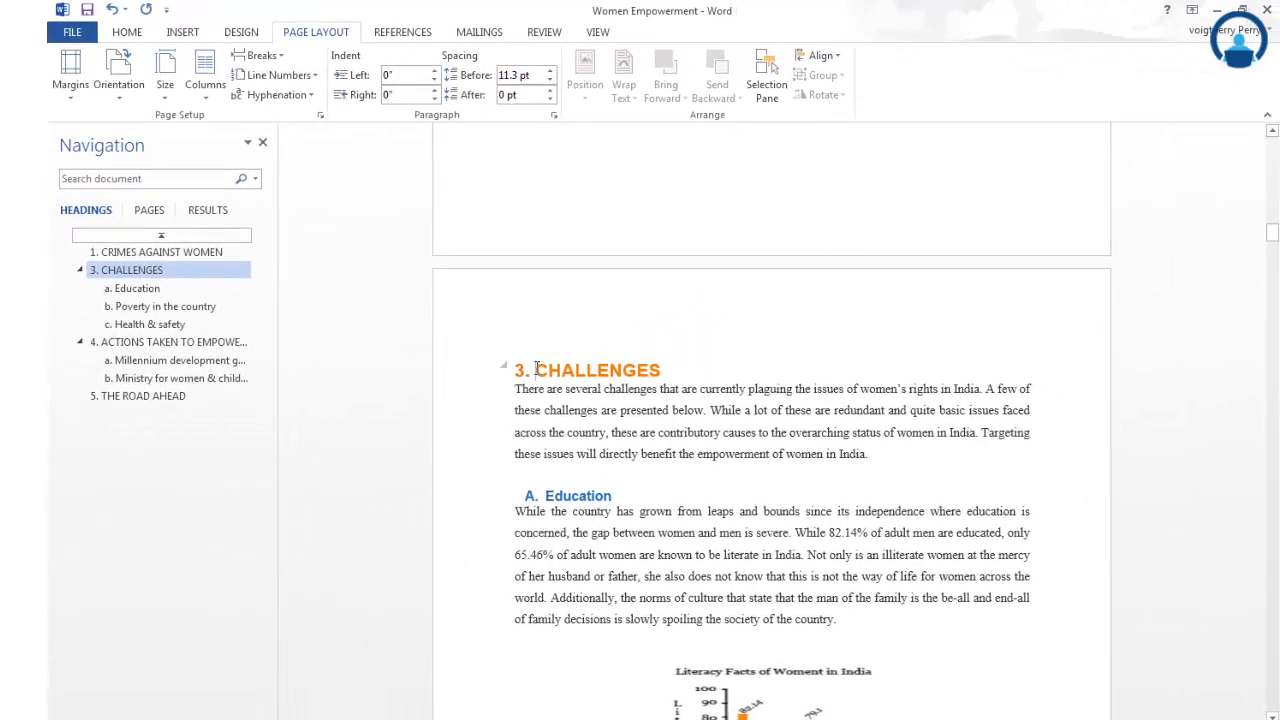
scroll(749, 371, up, 10)
scroll(715, 505, down, 5)
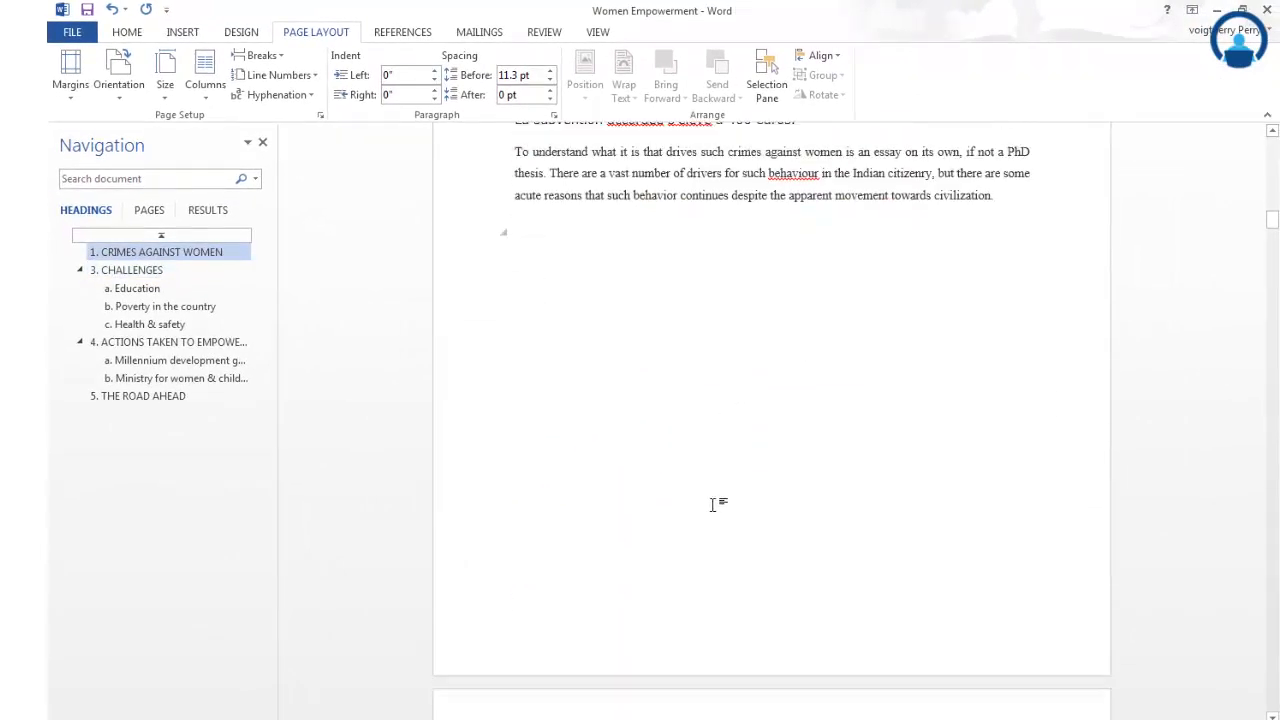
scroll(715, 505, down, 5)
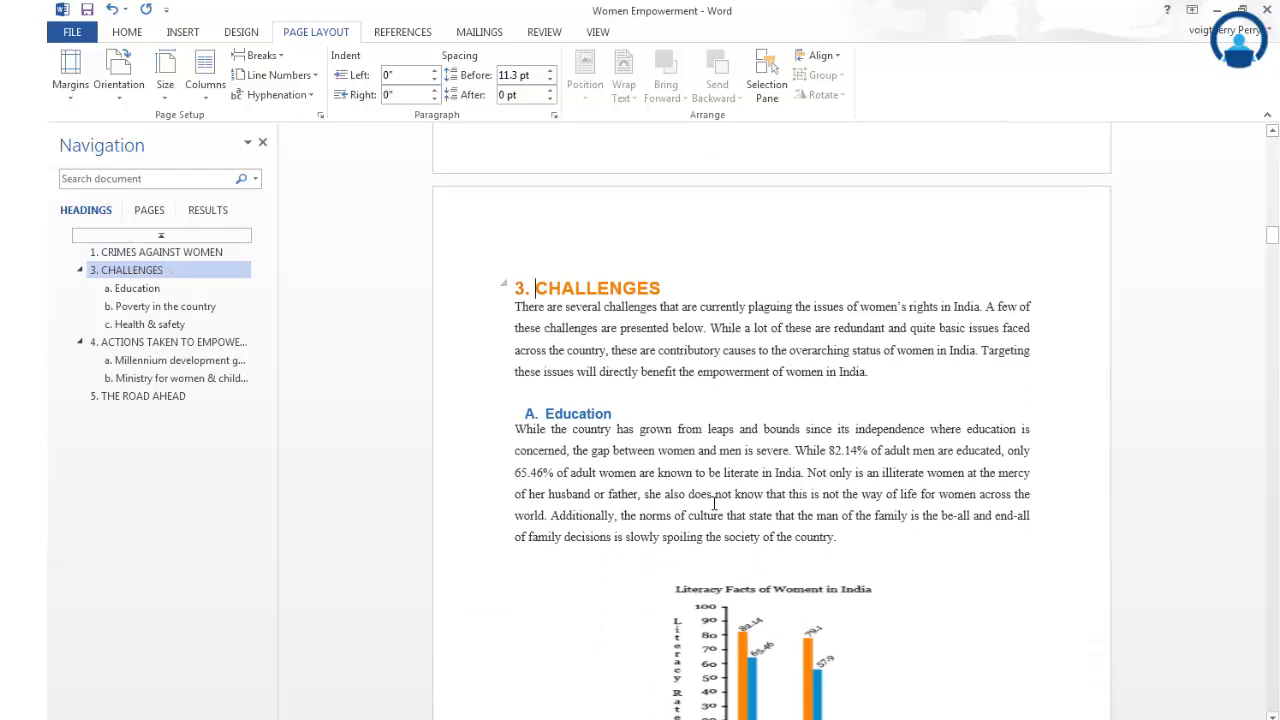
- Insert a page break before the ACTIONS TAKEN TO EMPOWER WOMEN heading and check the end of the preceding section
click(133, 343)
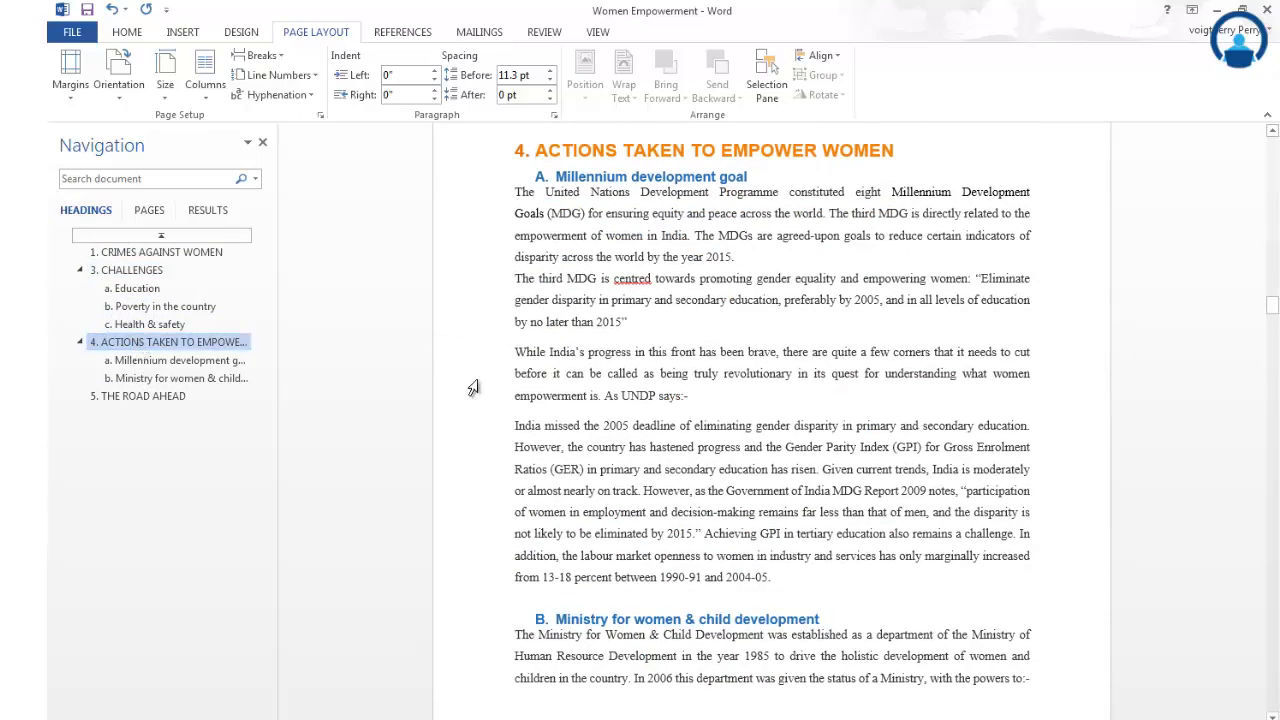
click(268, 60)
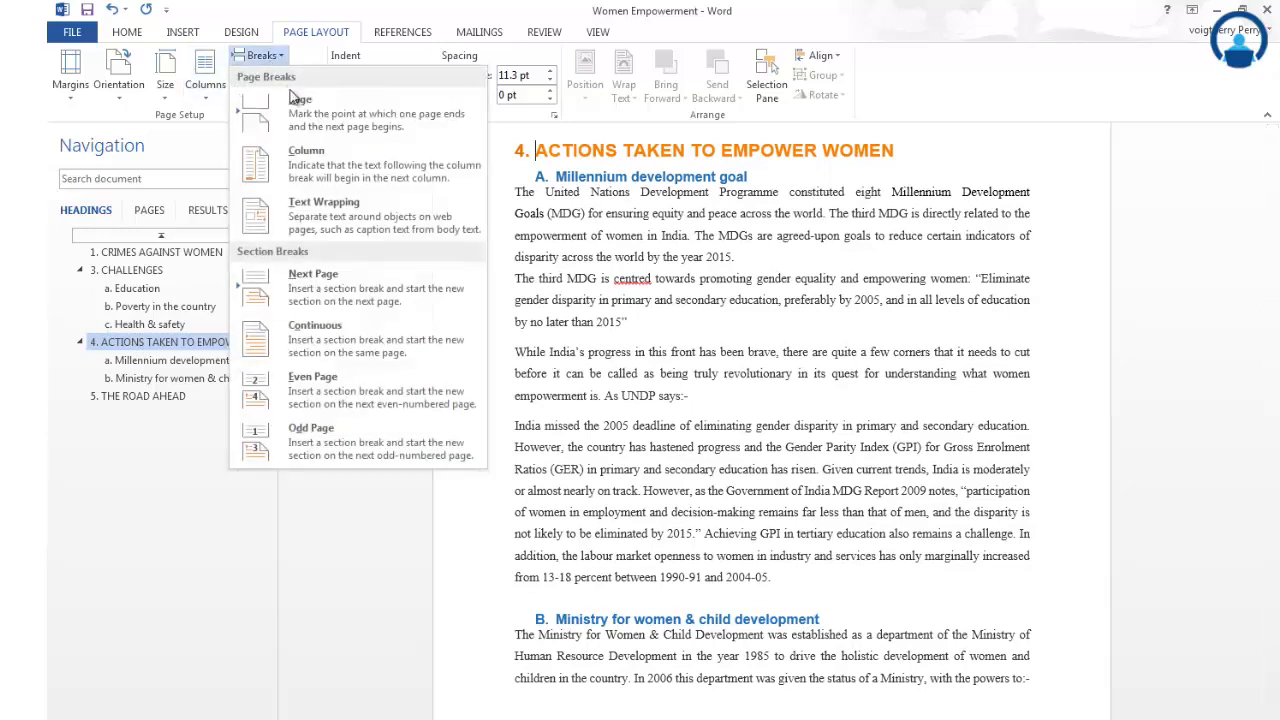
click(295, 105)
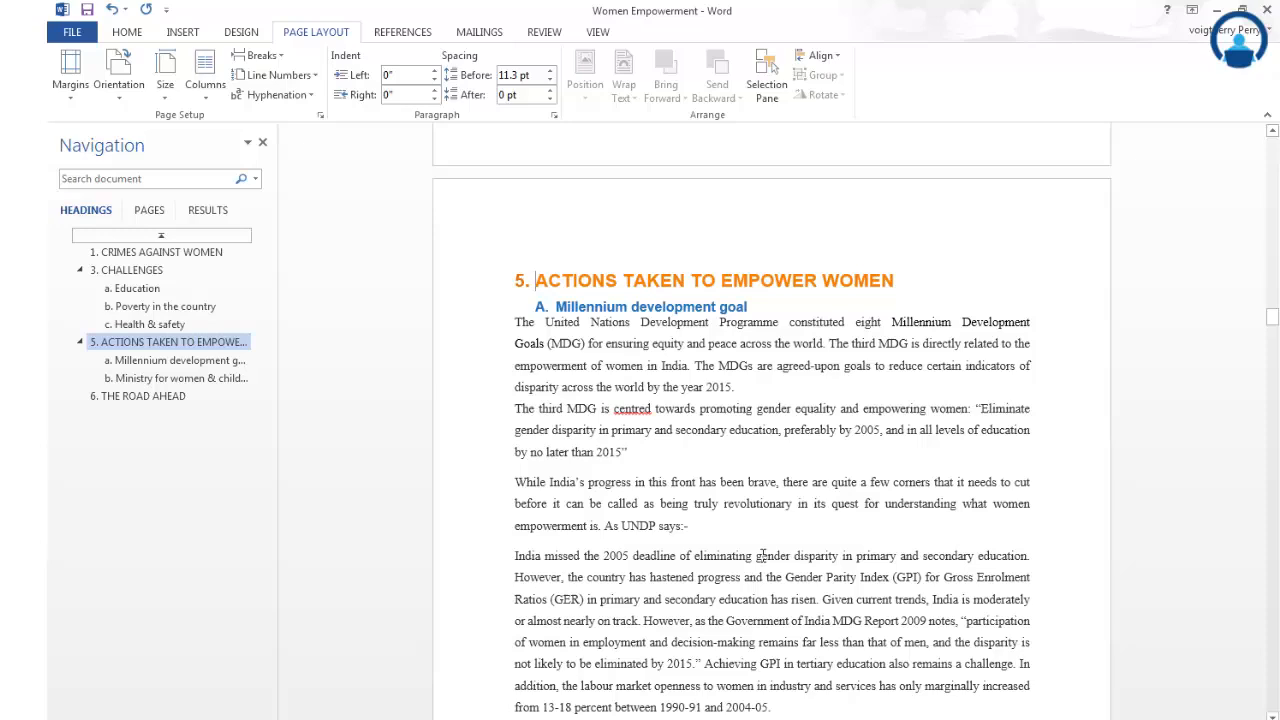
scroll(697, 515, up, 15)
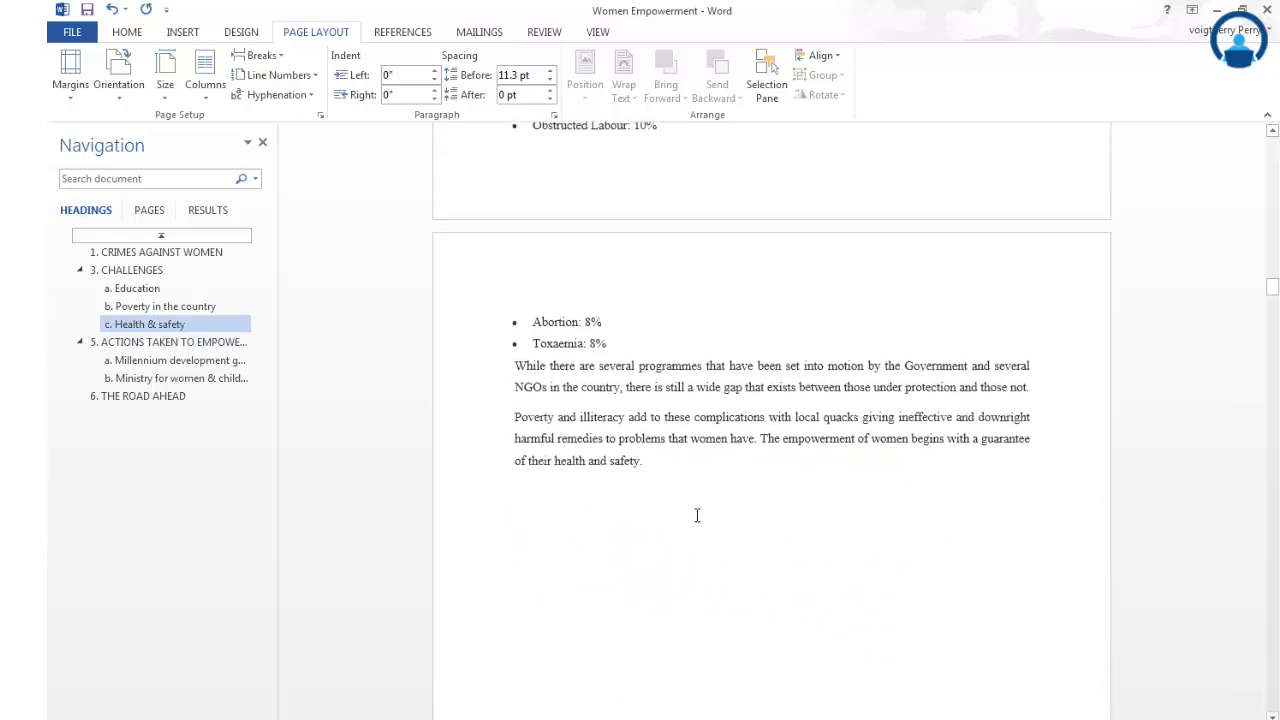
scroll(697, 515, down, 12)
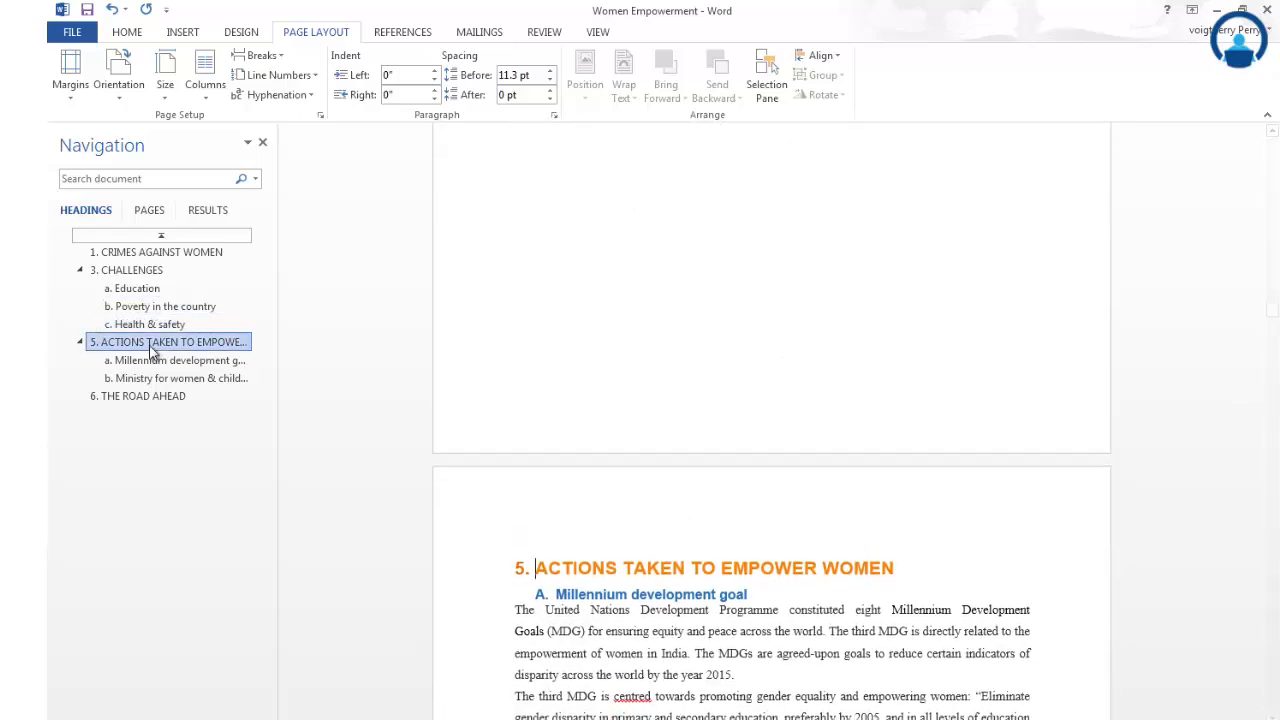
- Review the Page break option and examine where the pages end throughout the CHALLENGES section
click(259, 56)
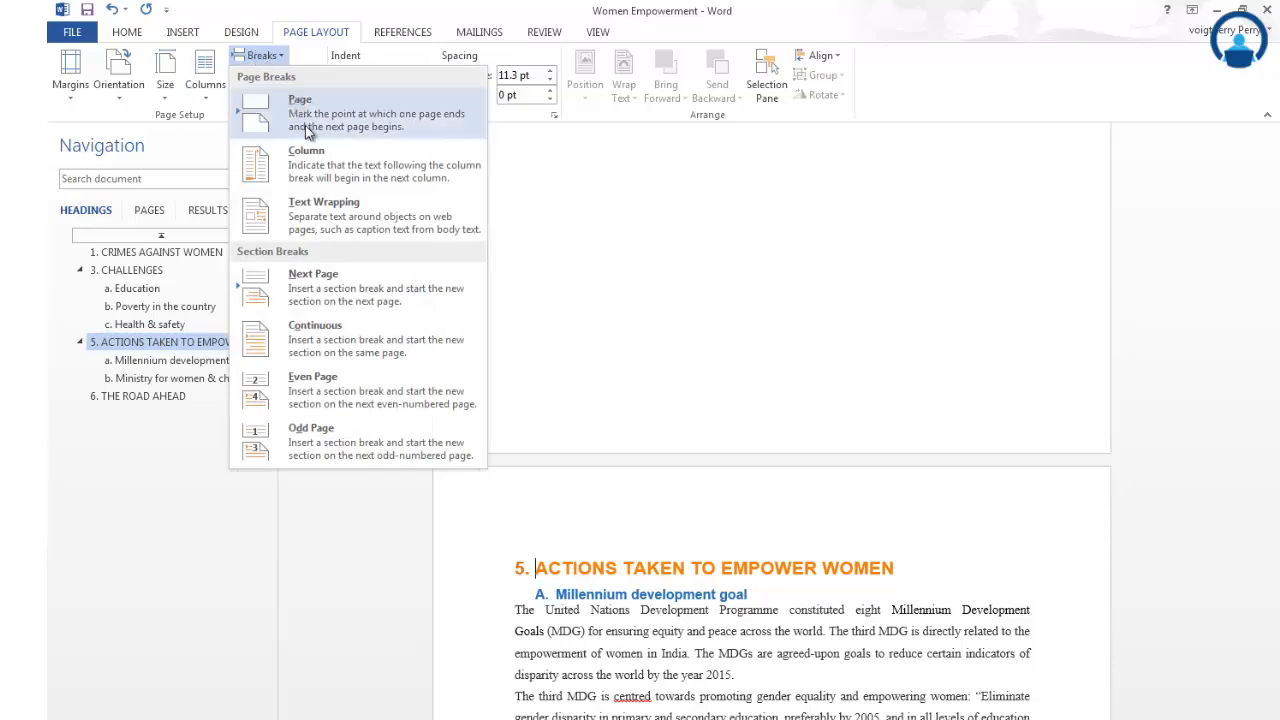
click(309, 130)
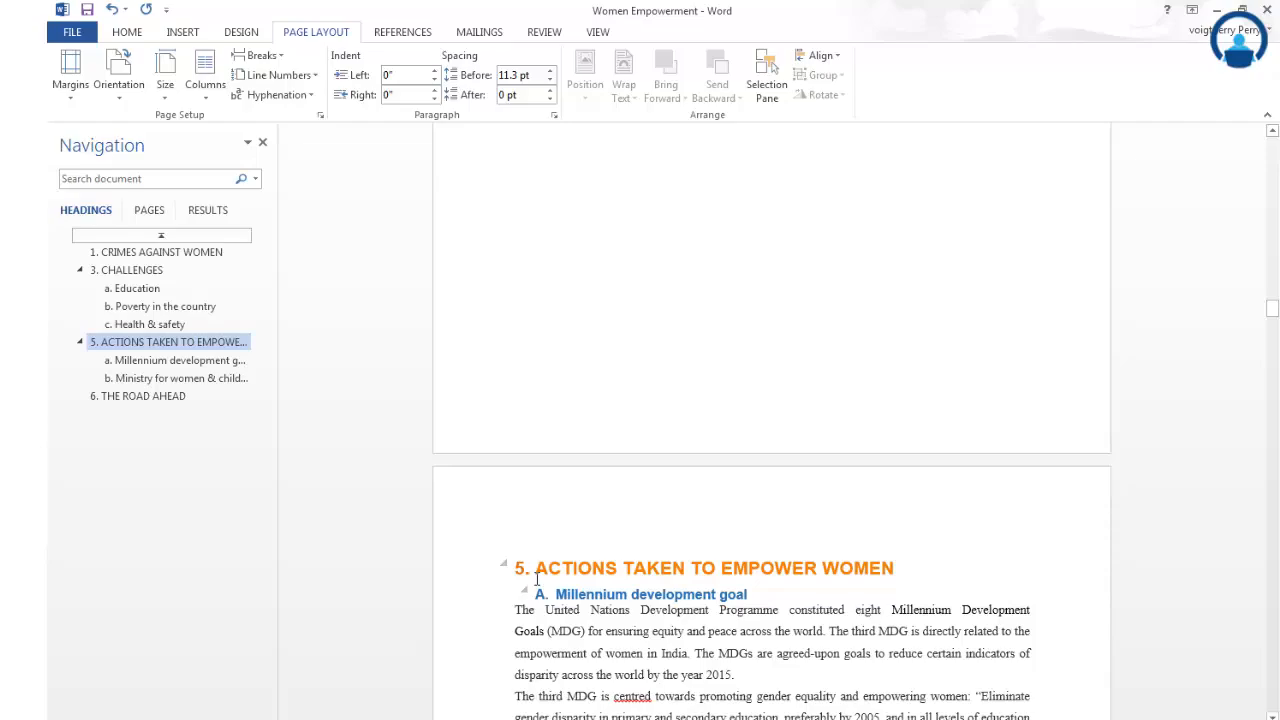
scroll(665, 570, up, 15)
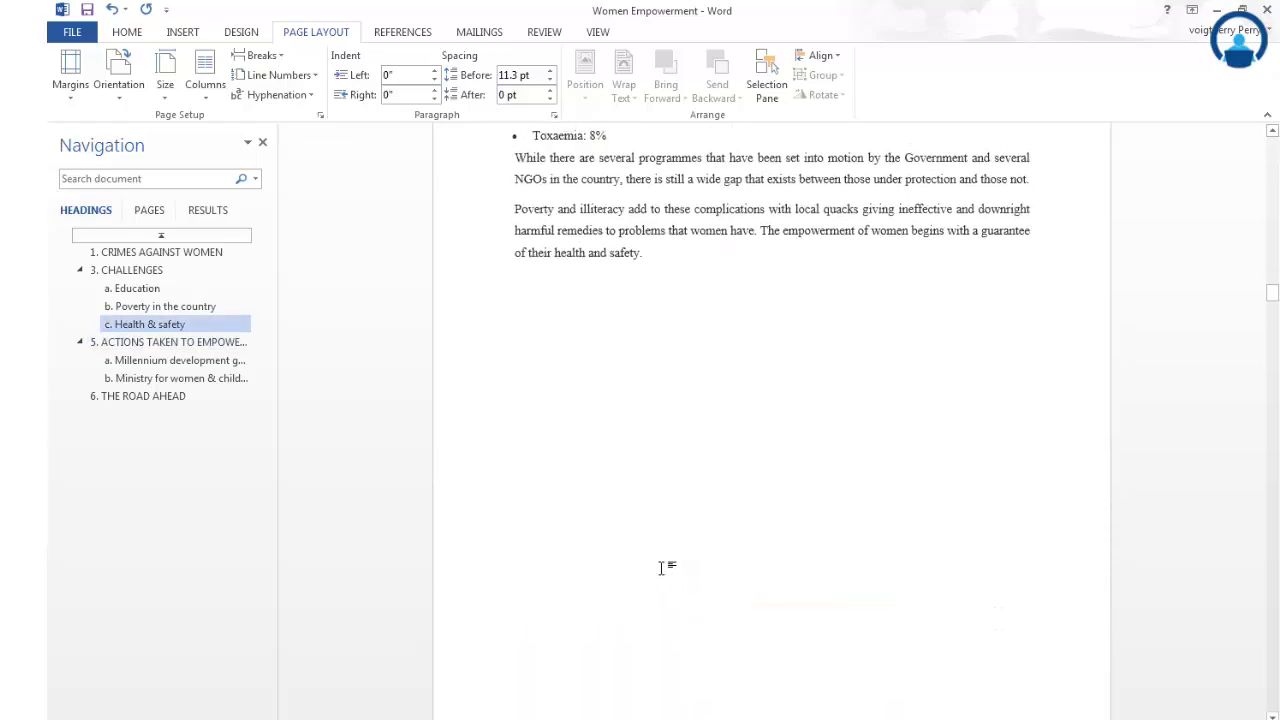
scroll(661, 568, up, 10)
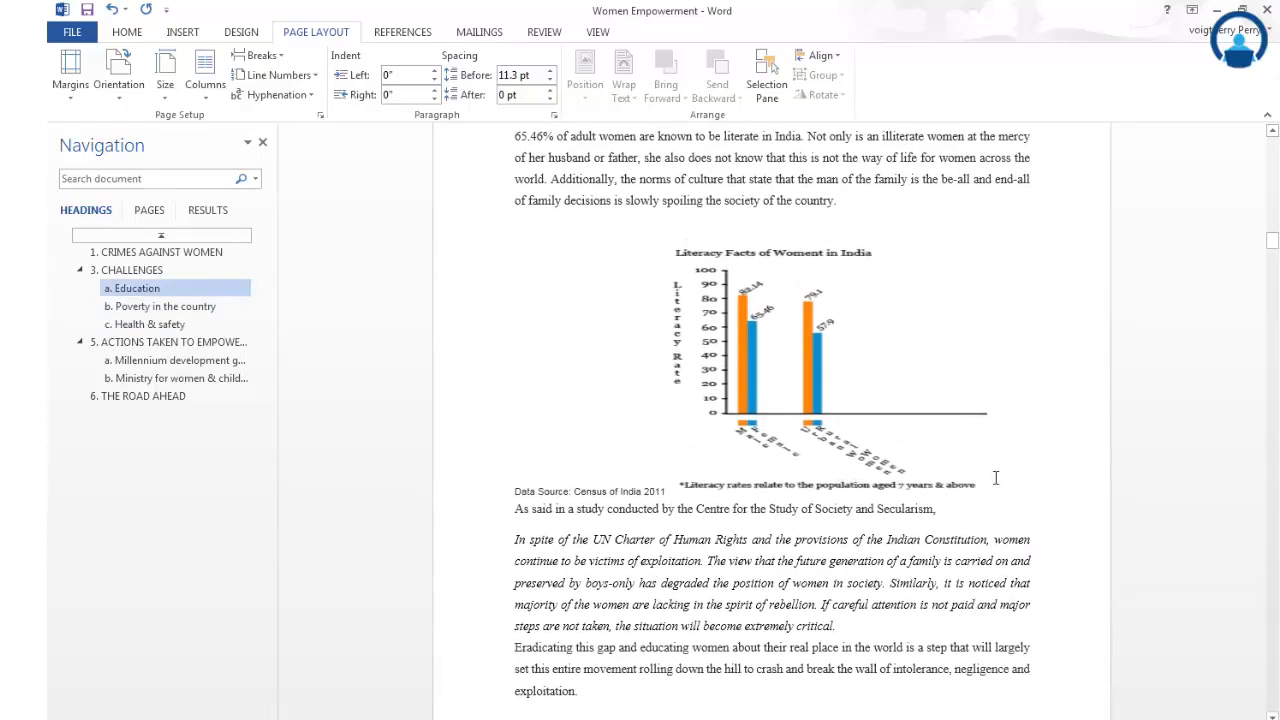
scroll(928, 560, down, 8)
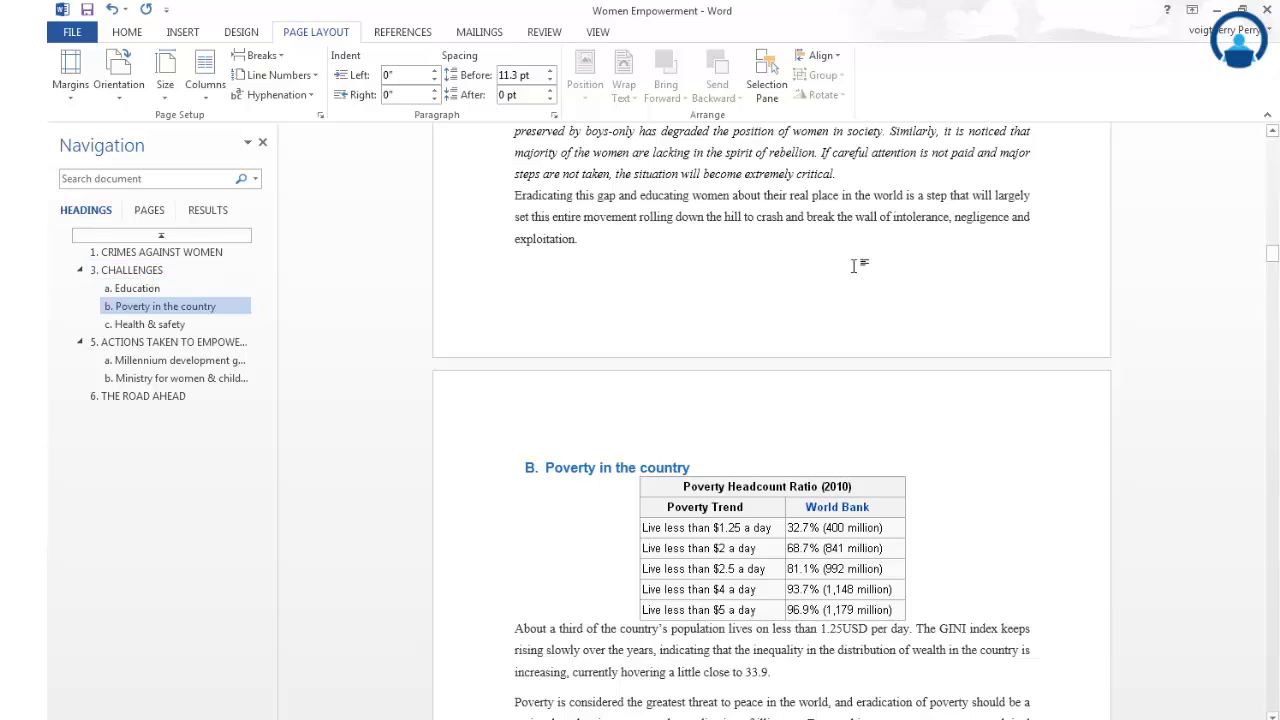
scroll(837, 343, up, 5)
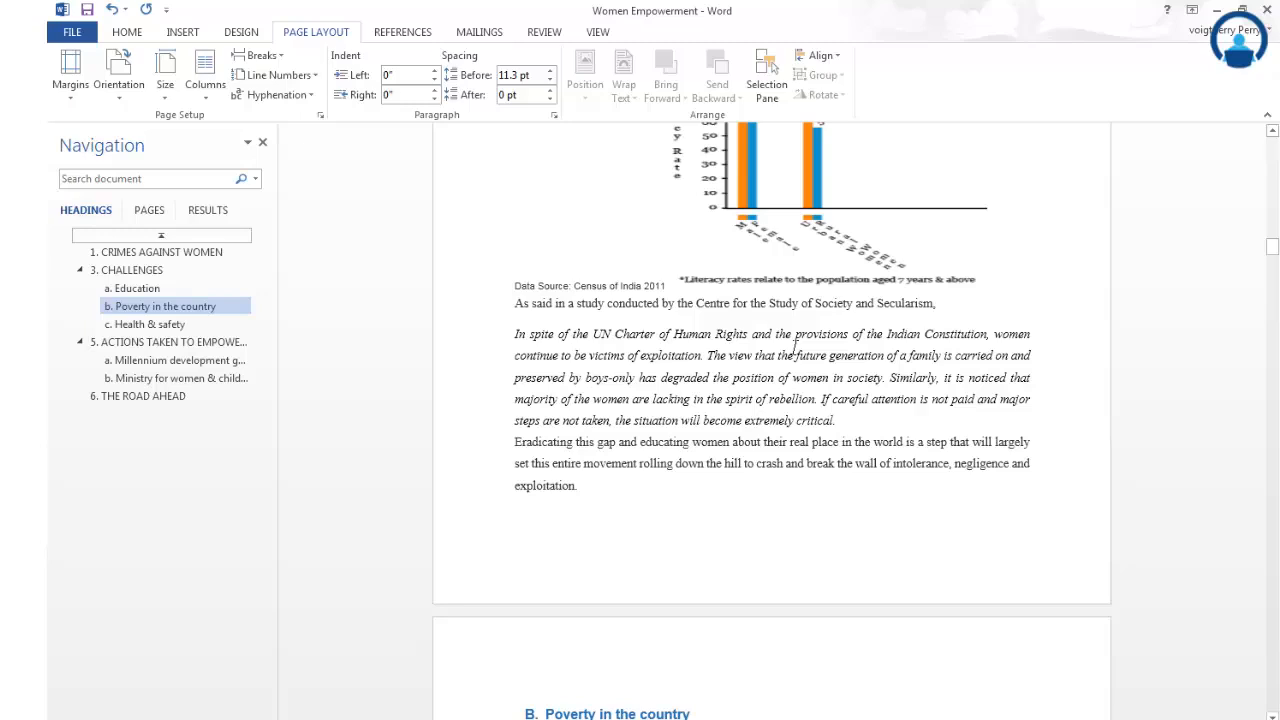
scroll(797, 345, up, 8)
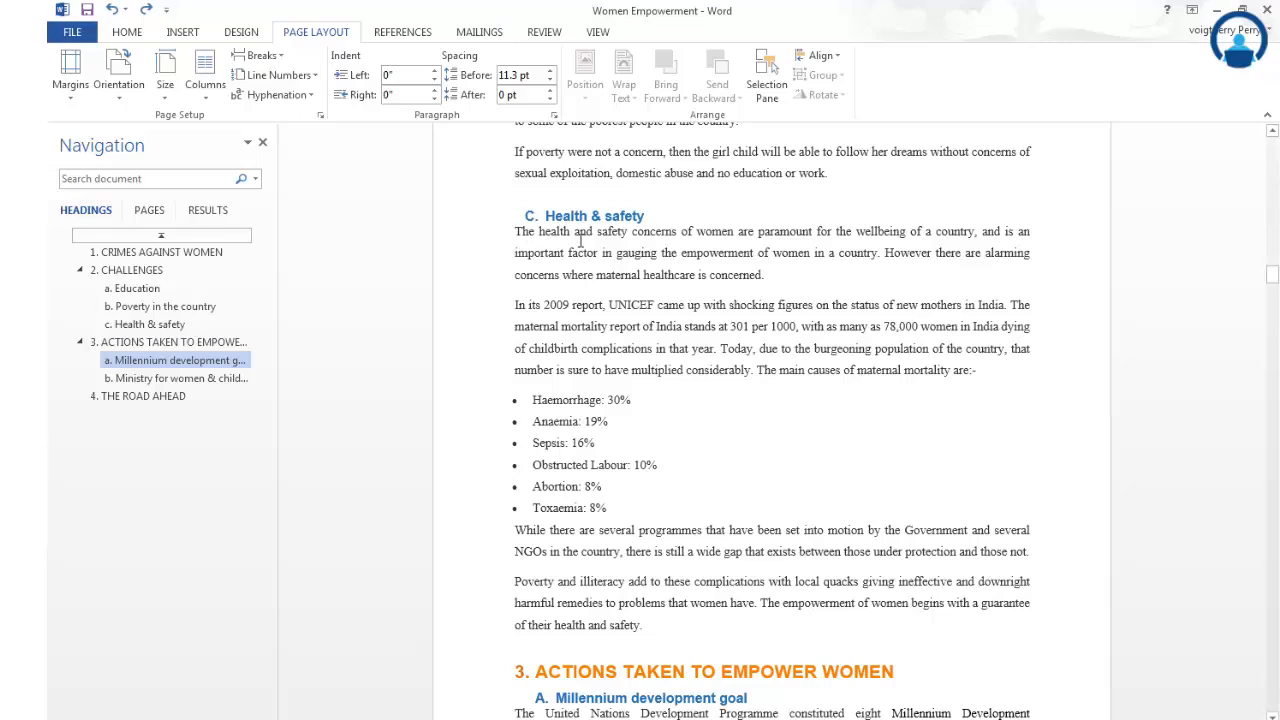
- Lay out the two paragraphs between the Health & safety heading and its bullet list in two columns
mouse_move(516, 231)
mouse_down()
mouse_move(1030, 310)
mouse_move(1046, 368)
mouse_up()
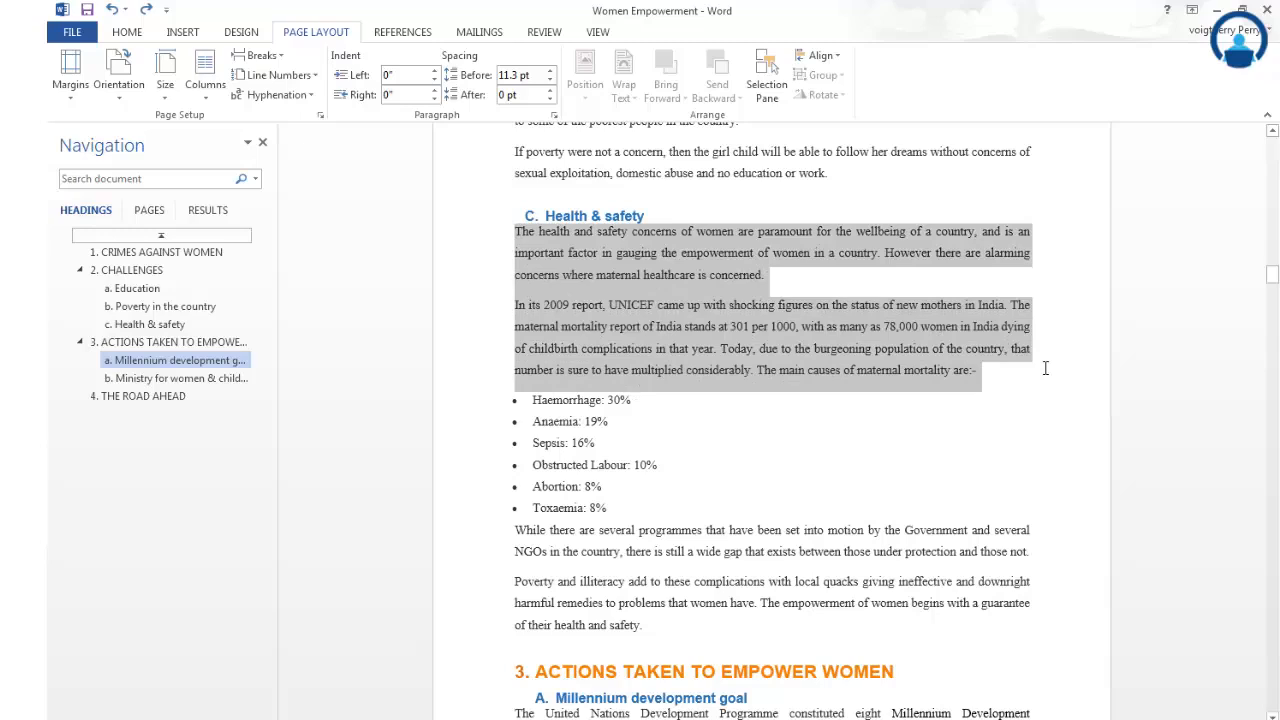
click(208, 97)
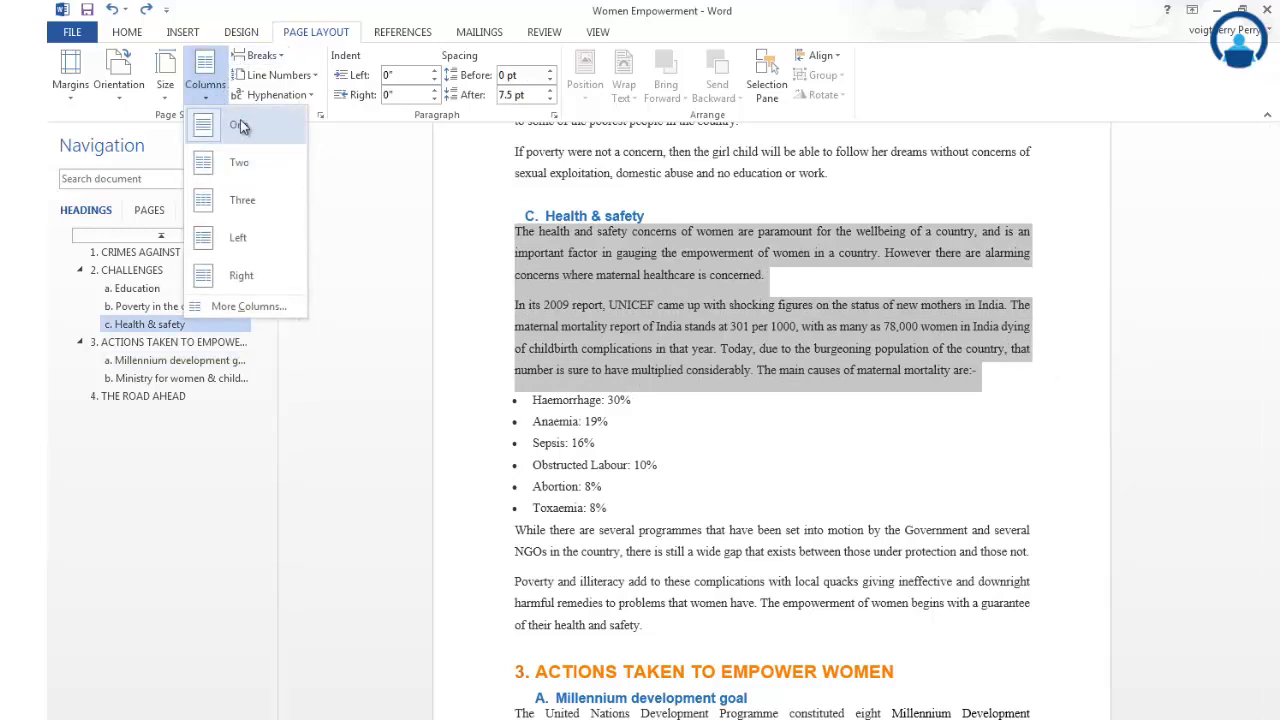
click(256, 170)
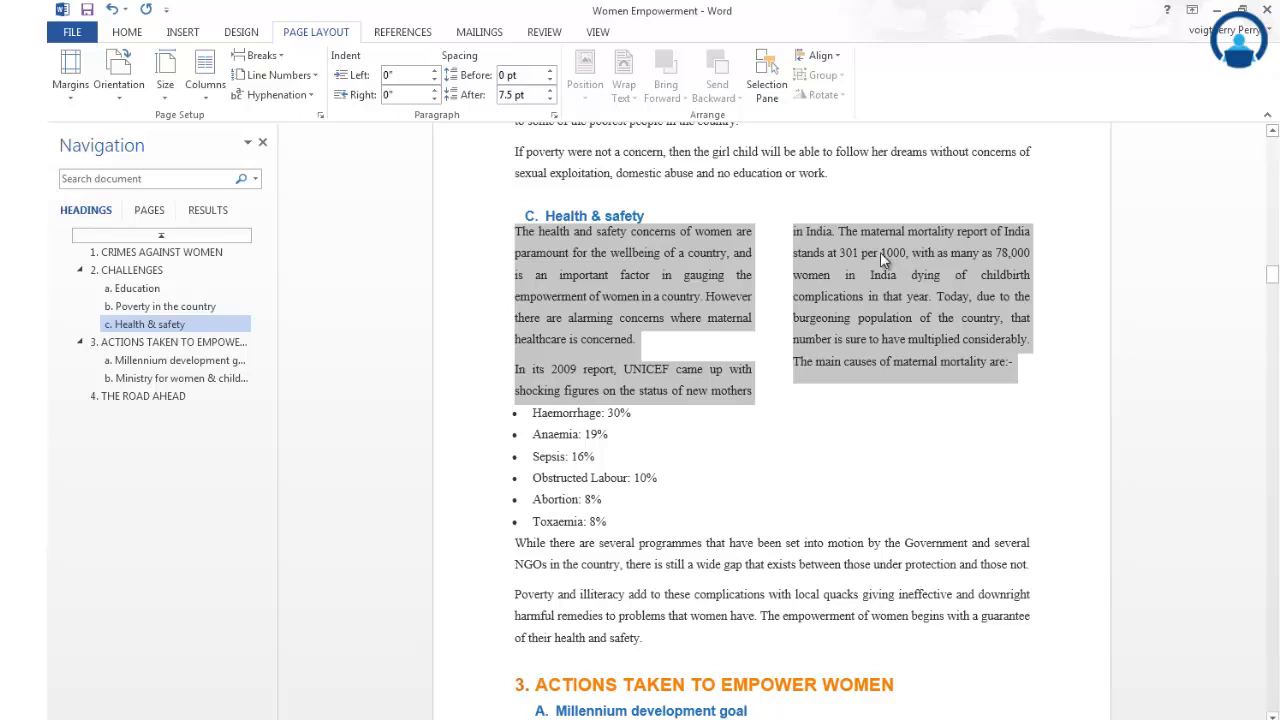
click(863, 409)
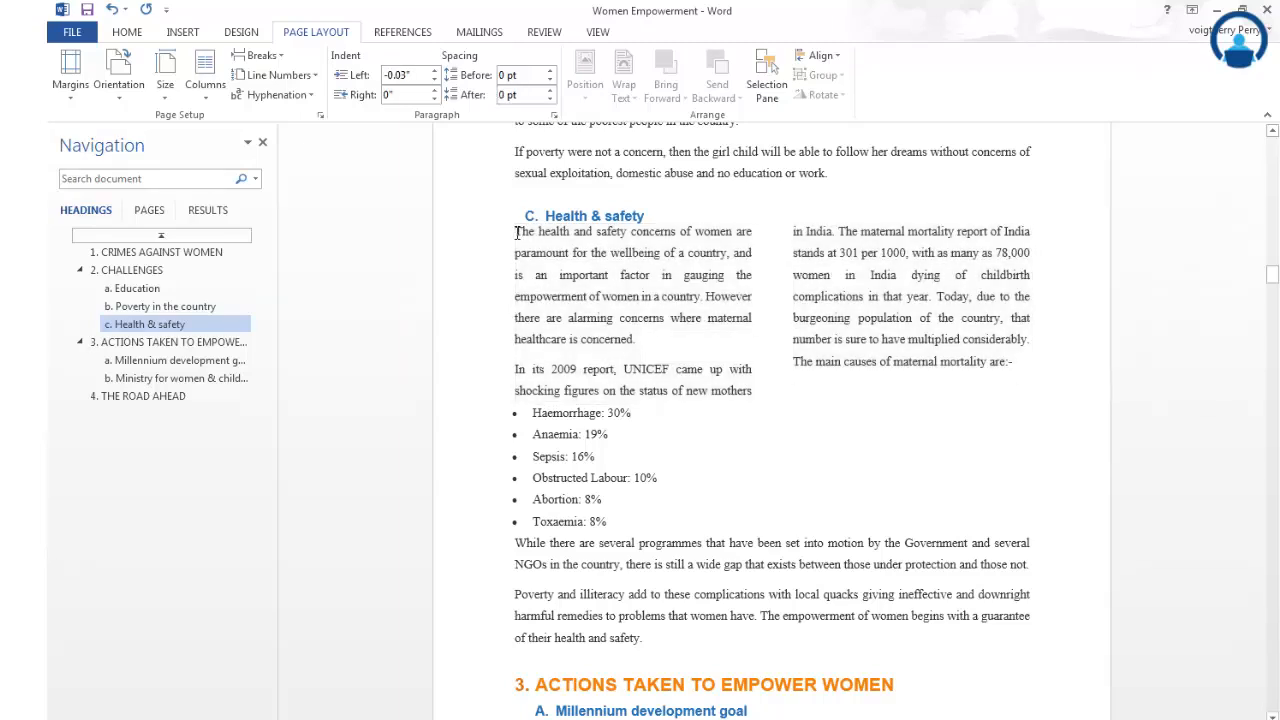
mouse_move(517, 232)
mouse_down()
mouse_move(812, 370)
mouse_move(1021, 383)
mouse_move(890, 437)
mouse_up()
click(890, 437)
- Turn off justified alignment for the two-column paragraphs under Health & safety
mouse_move(514, 231)
mouse_down()
mouse_move(766, 387)
mouse_move(1020, 388)
mouse_up()
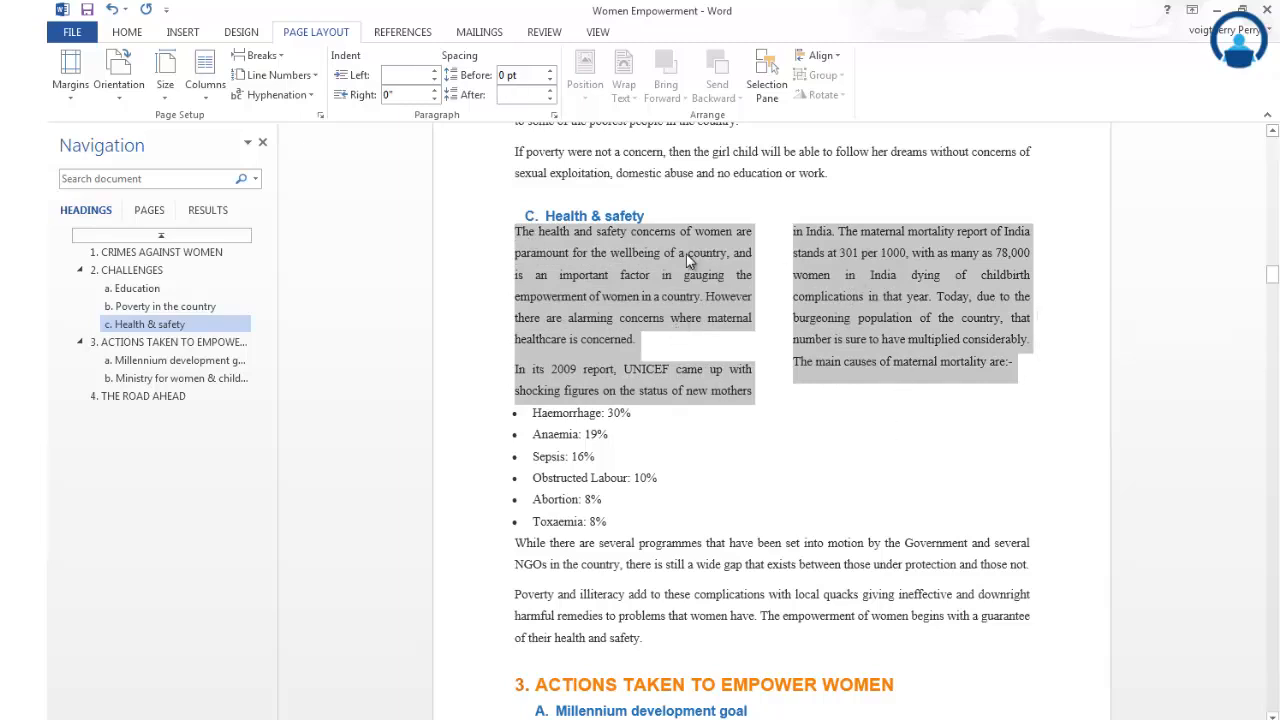
click(138, 33)
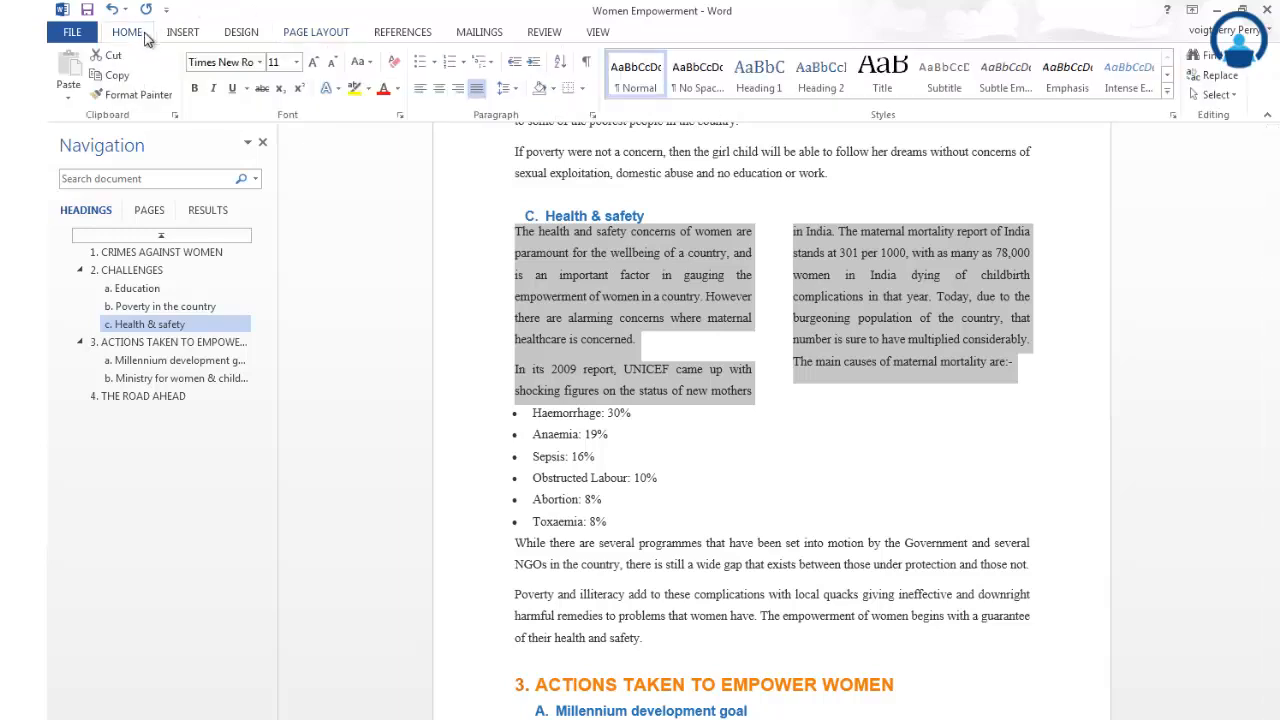
click(476, 92)
click(592, 258)
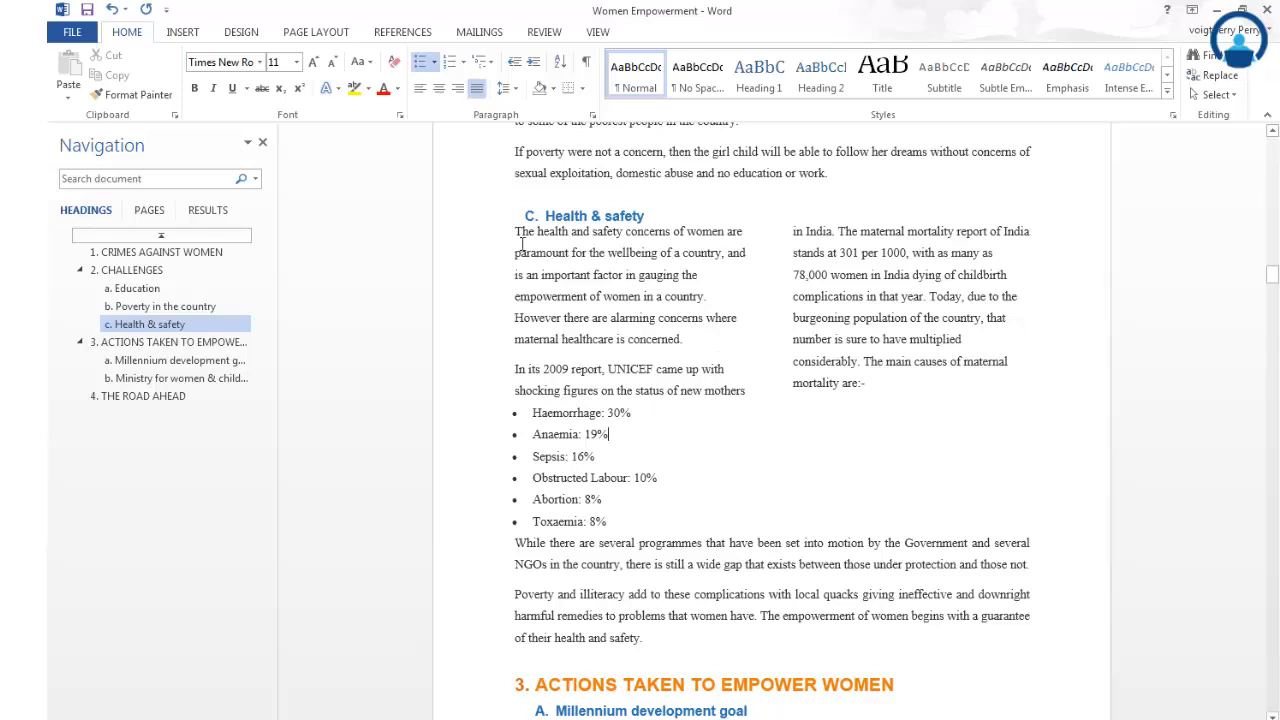
- Justify the two-column paragraphs under the Health & safety heading
mouse_move(512, 231)
mouse_down()
mouse_move(737, 325)
mouse_move(700, 372)
mouse_move(875, 398)
mouse_up()
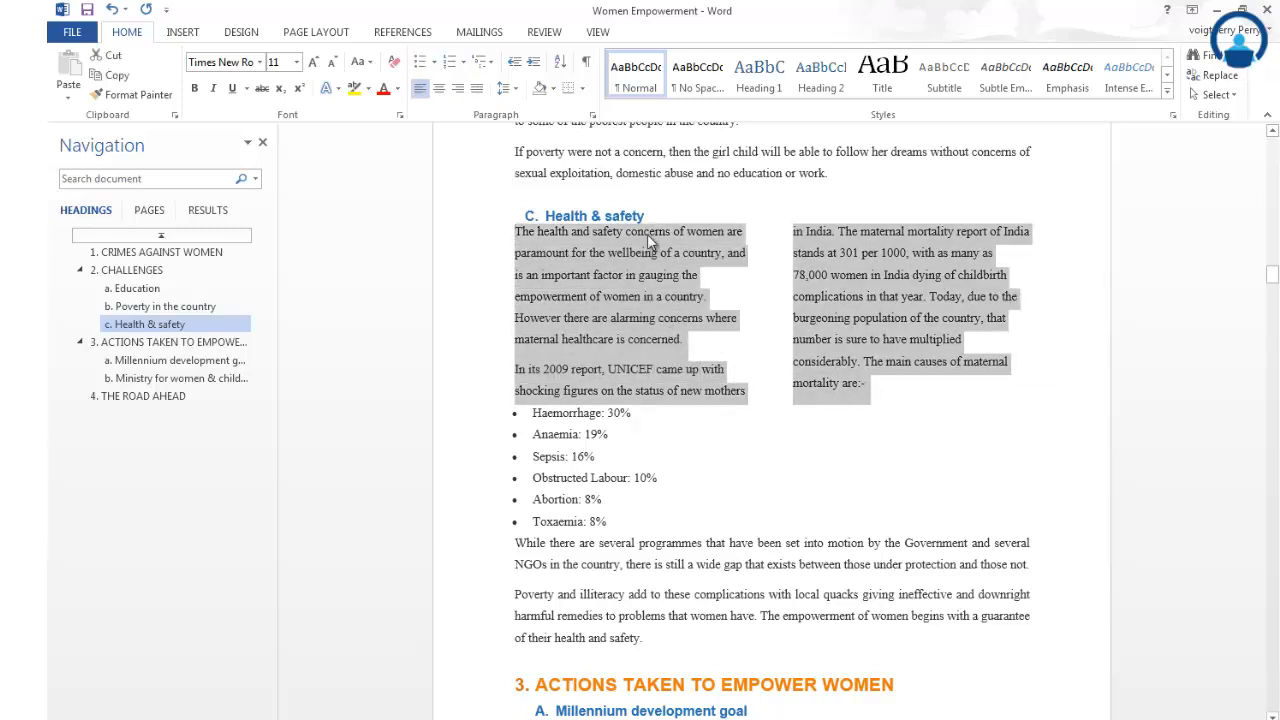
click(477, 90)
click(794, 397)
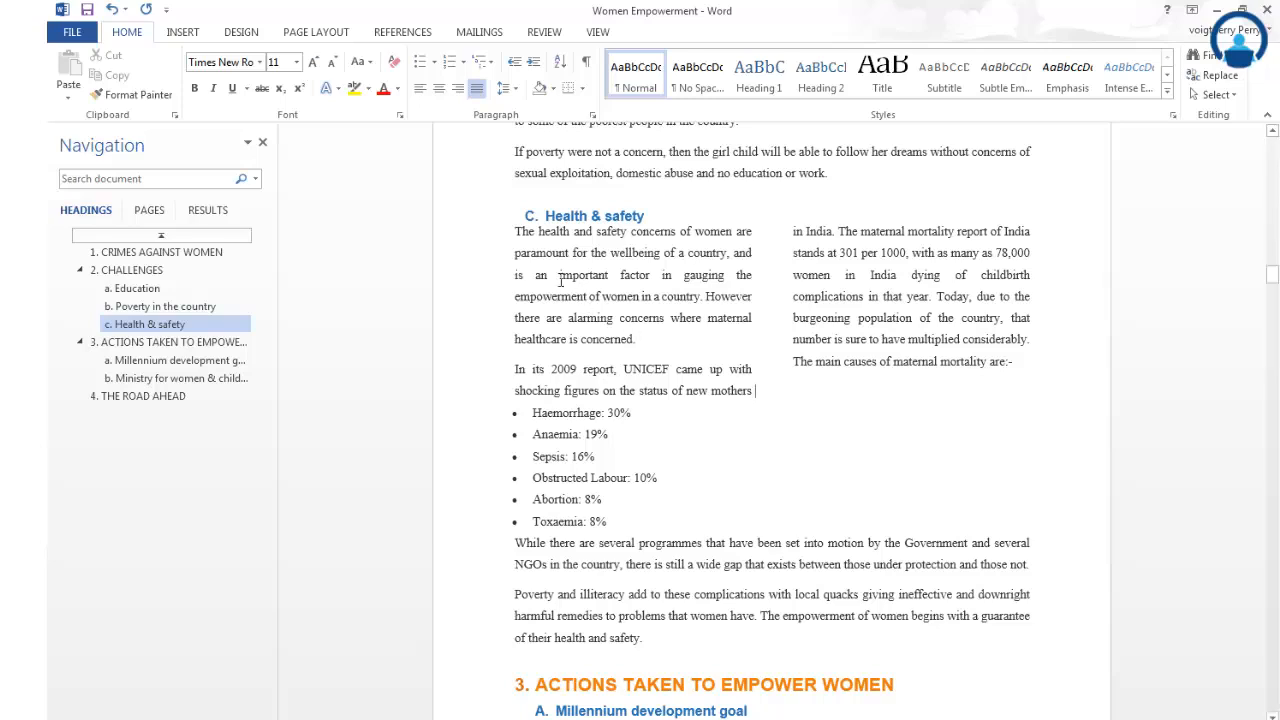
- Change the two-column Health & safety paragraphs above the bullet list to three columns
mouse_move(512, 234)
mouse_down()
mouse_move(630, 286)
mouse_move(640, 372)
mouse_move(1000, 390)
mouse_move(1042, 382)
mouse_move(1034, 373)
mouse_up()
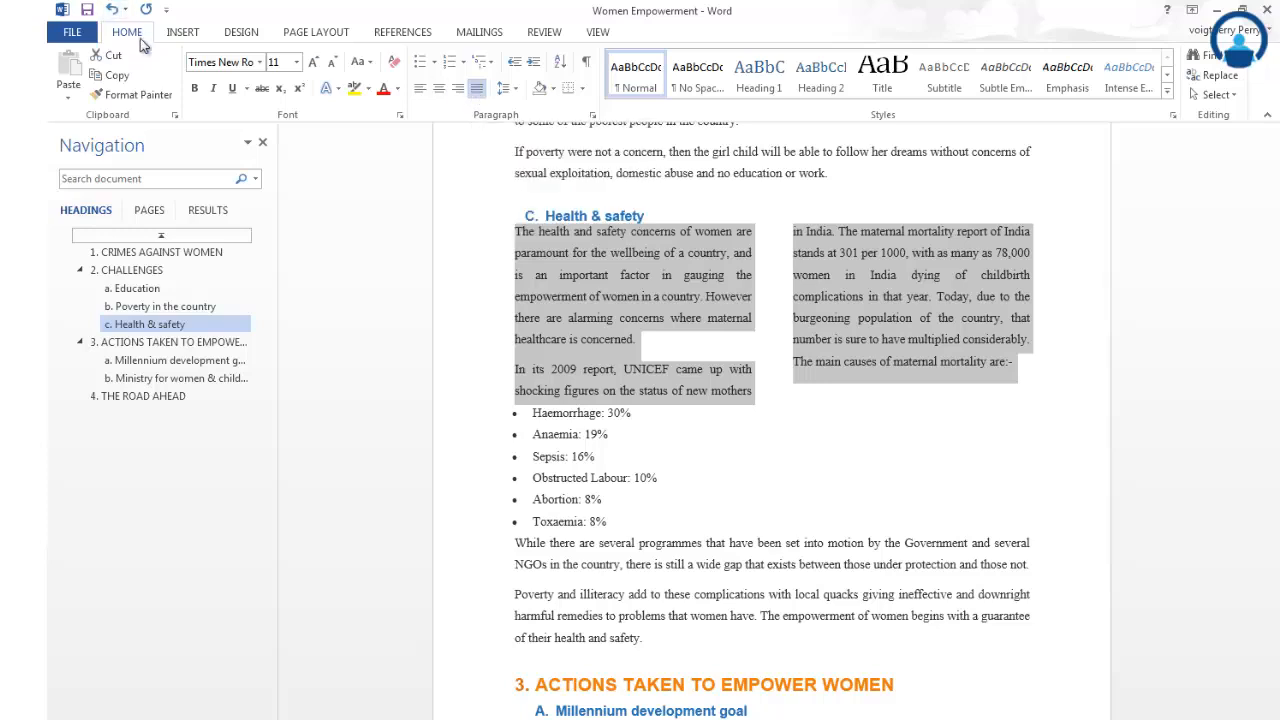
click(300, 35)
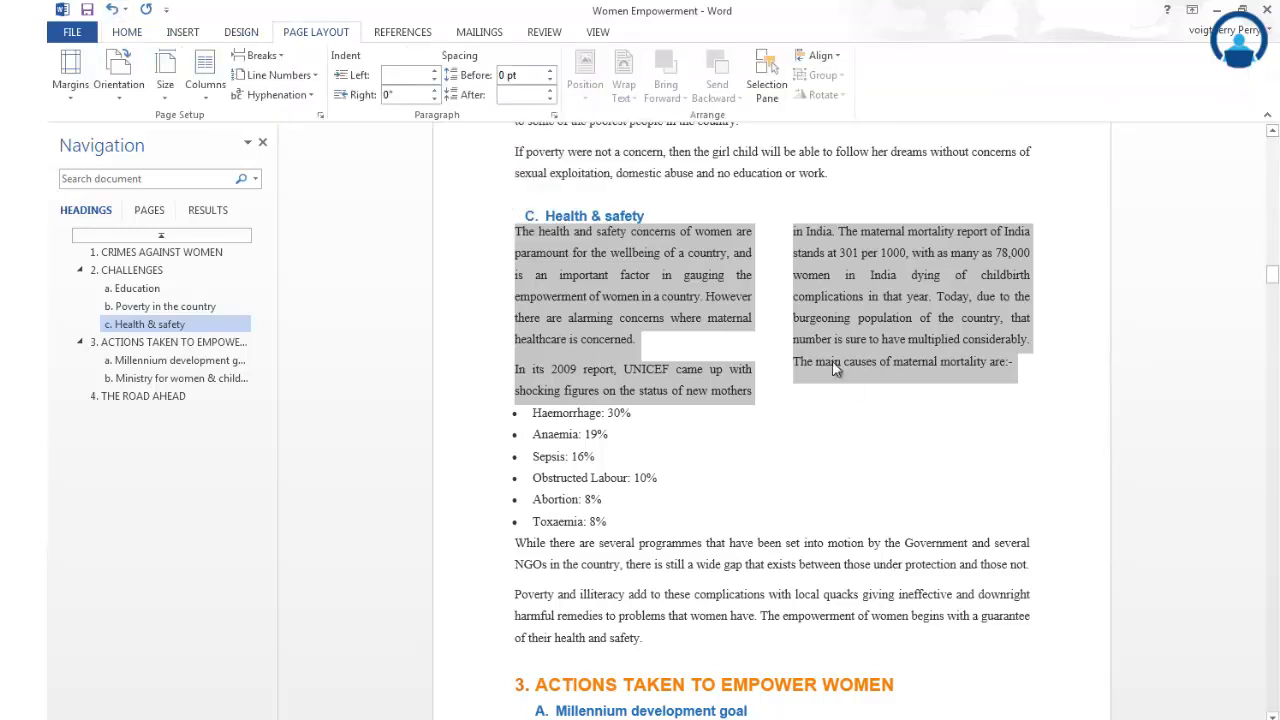
click(203, 98)
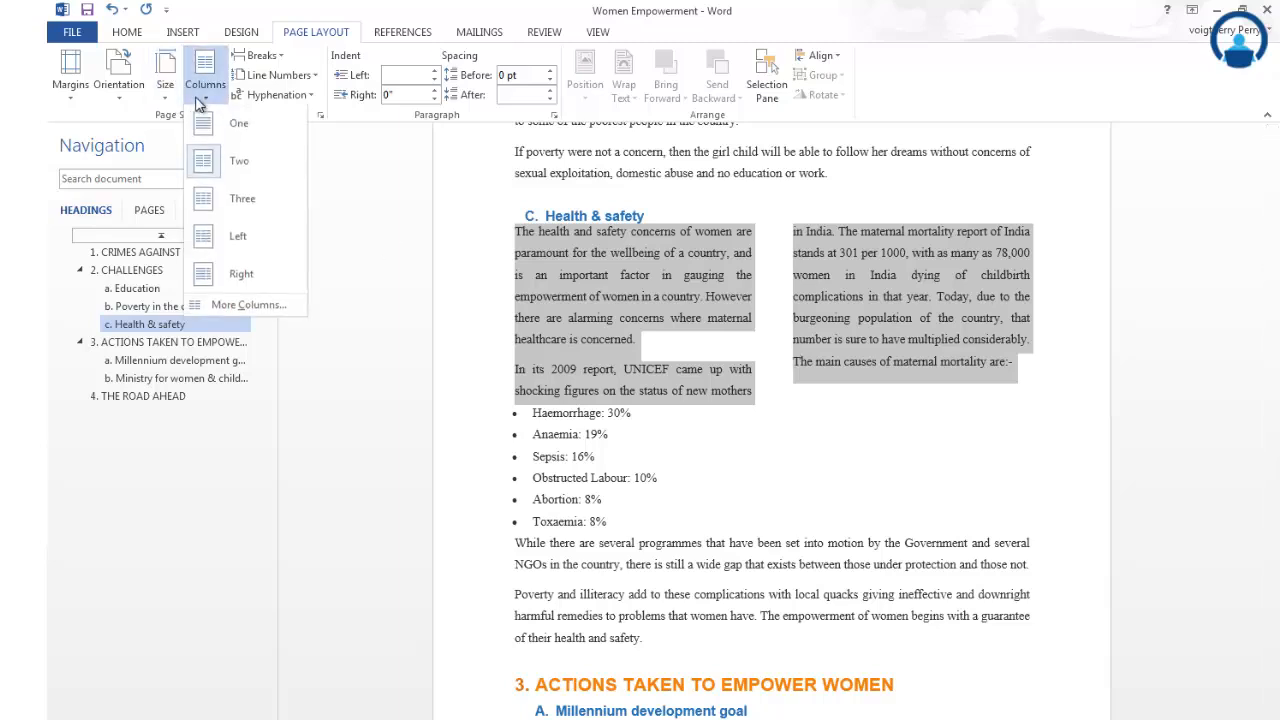
click(222, 200)
- Open the detailed column settings and accept three equal-width columns for the selected sections
click(205, 88)
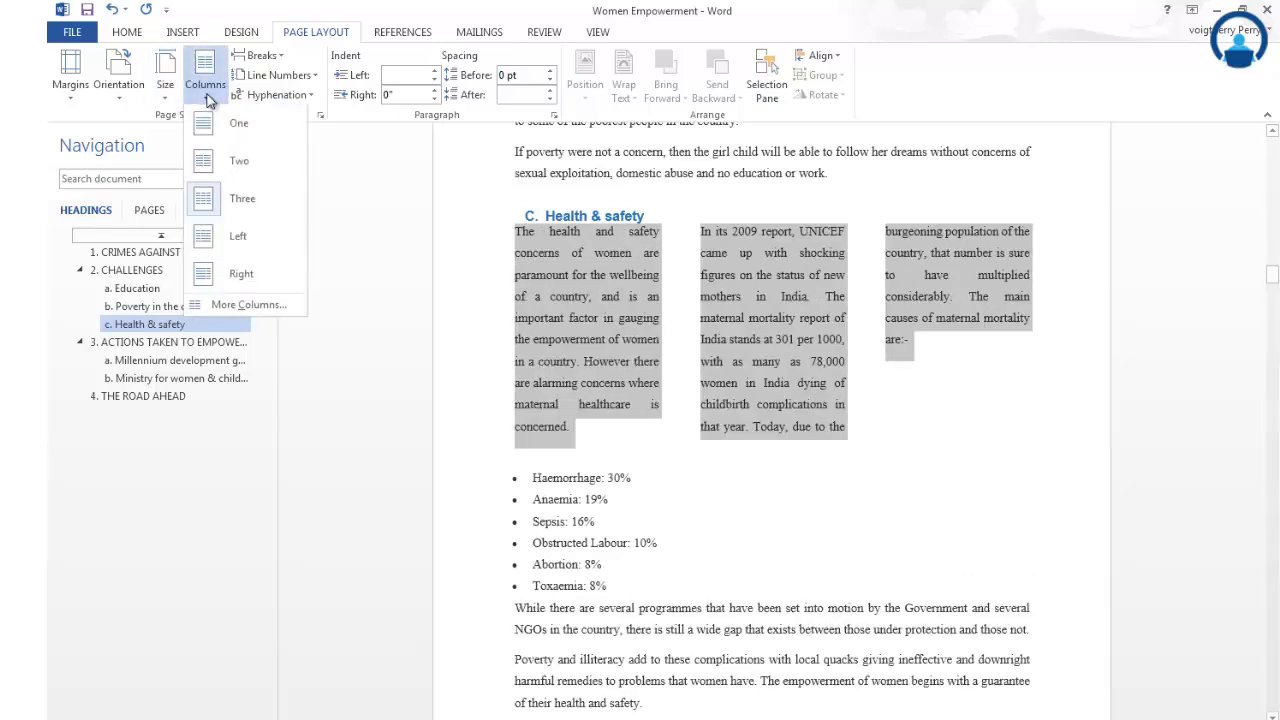
click(244, 307)
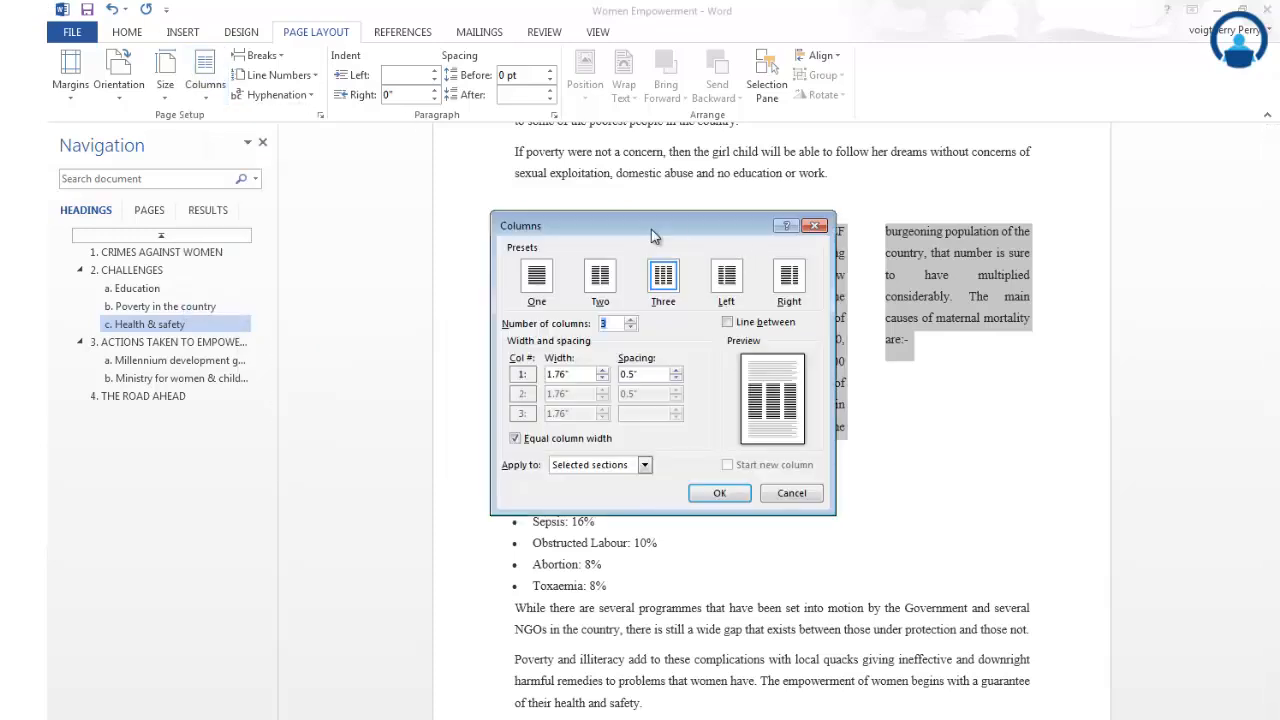
drag(651, 229, 646, 218)
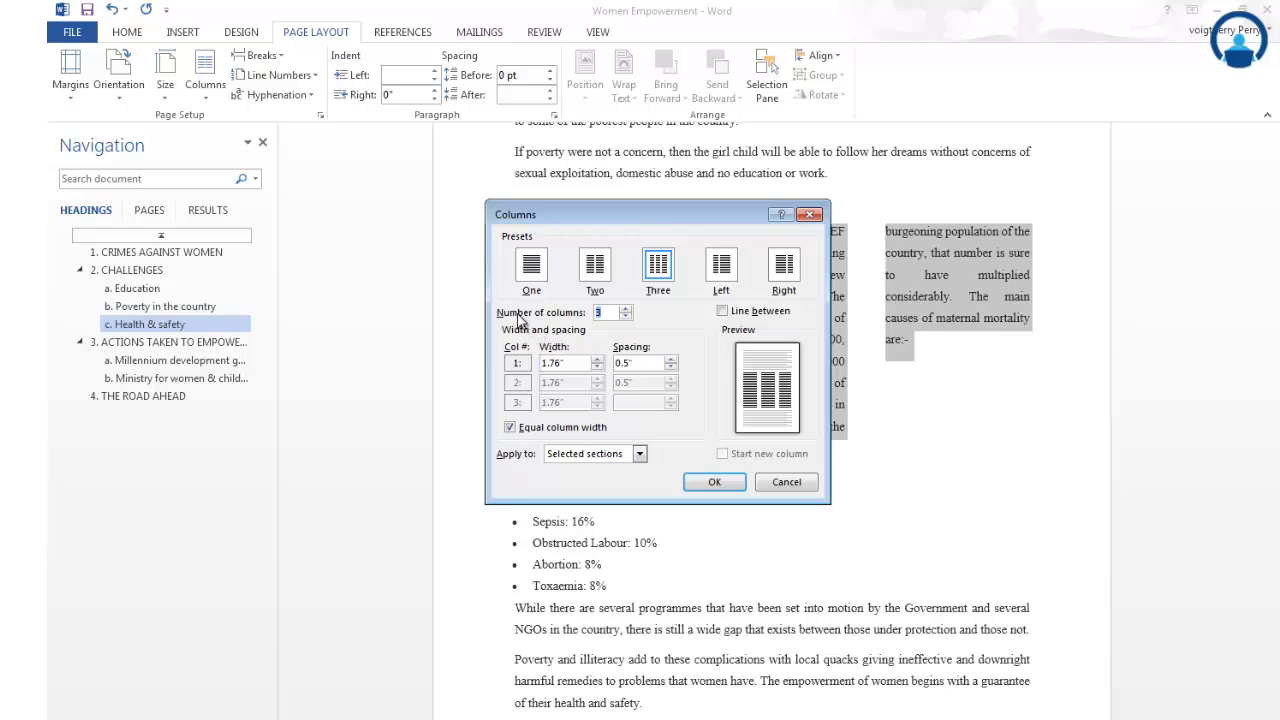
click(610, 314)
click(716, 476)
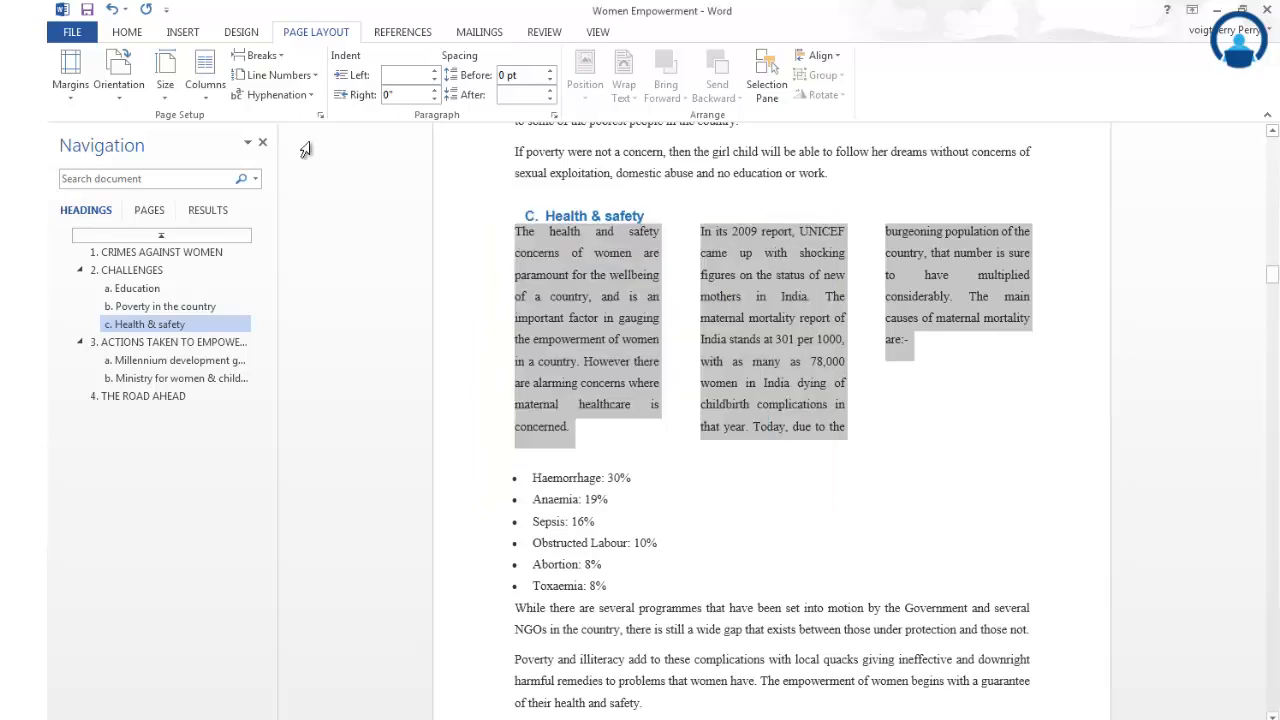
- Return the selected Health & safety paragraphs to a single-column layout and deselect them
click(205, 78)
click(220, 130)
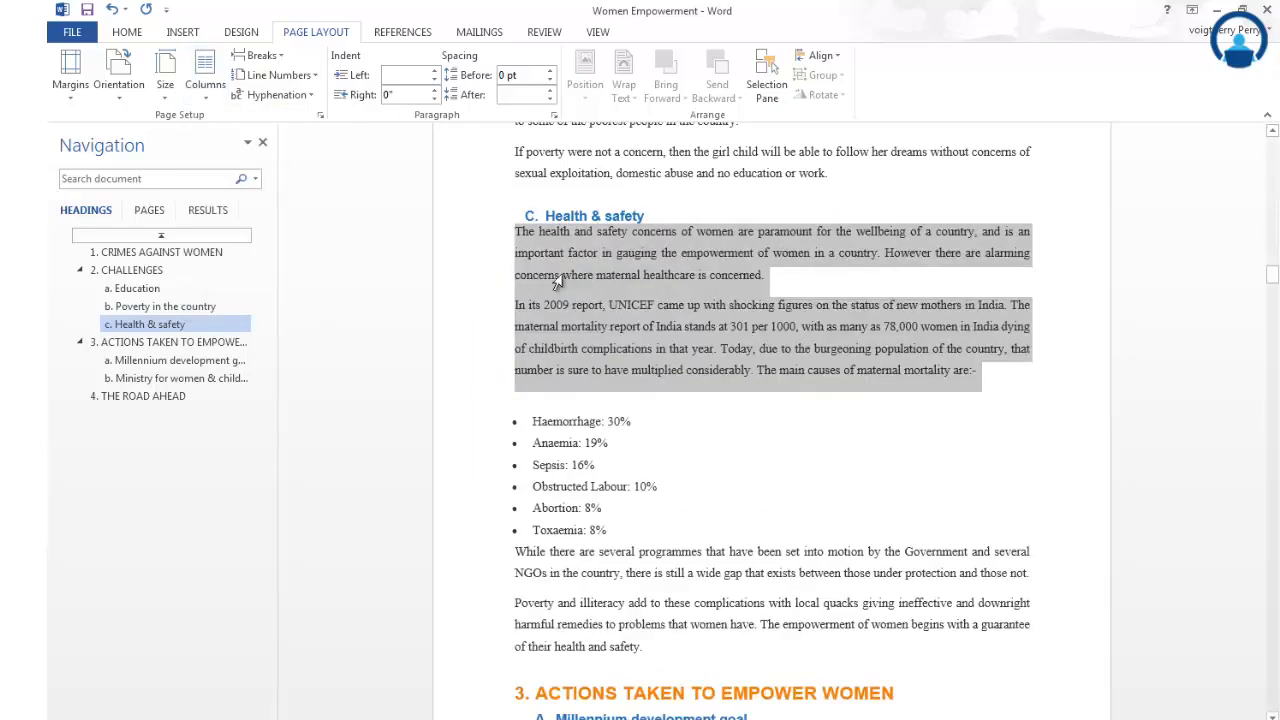
click(760, 412)
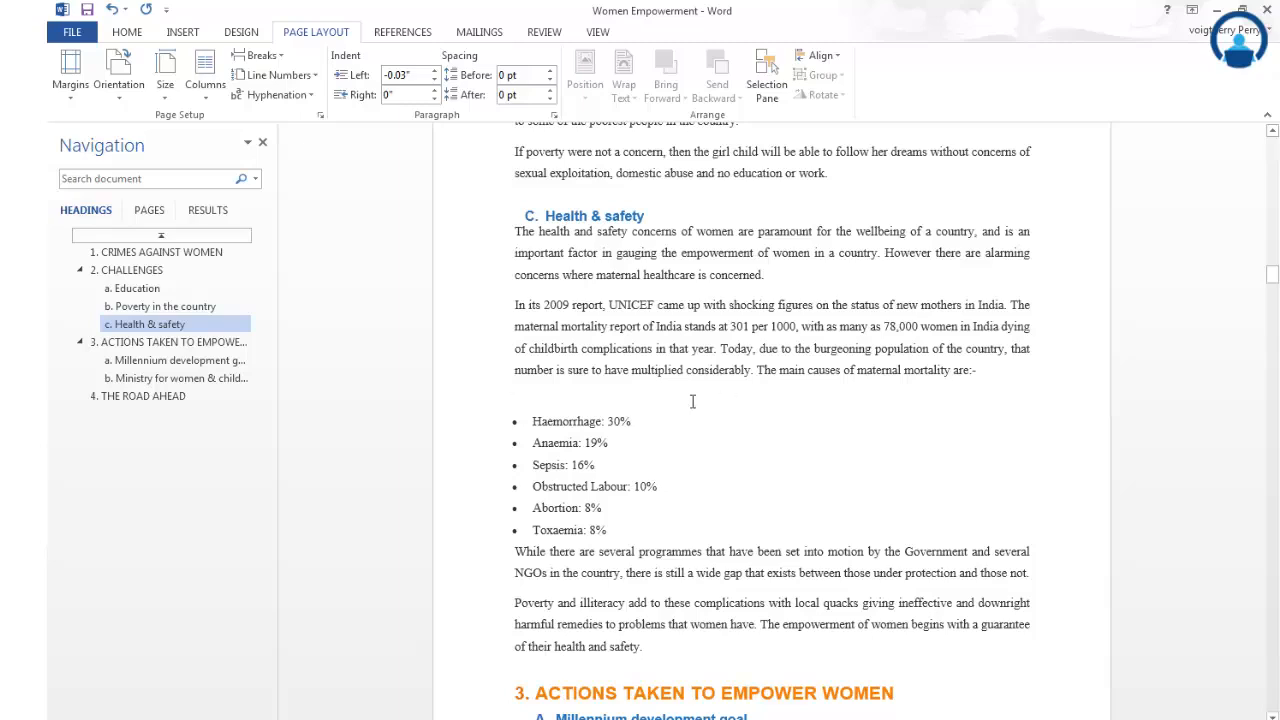
key(Tab)
key(BackSpace)
key(BackSpace)
key(BackSpace)
click(710, 451)
- Arrange the six-item bullet list of maternal mortality causes, from Haemorrhage to Toxaemia, in two columns
scroll(710, 451, down, 2)
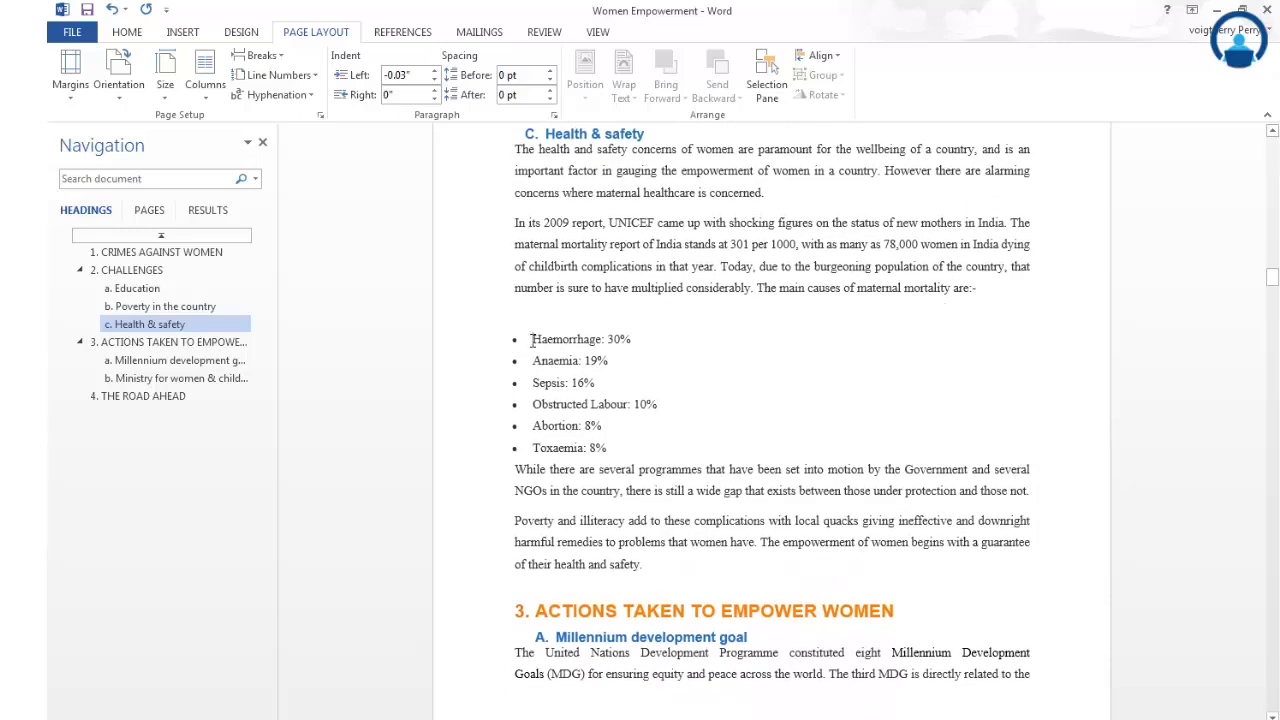
drag(531, 340, 612, 448)
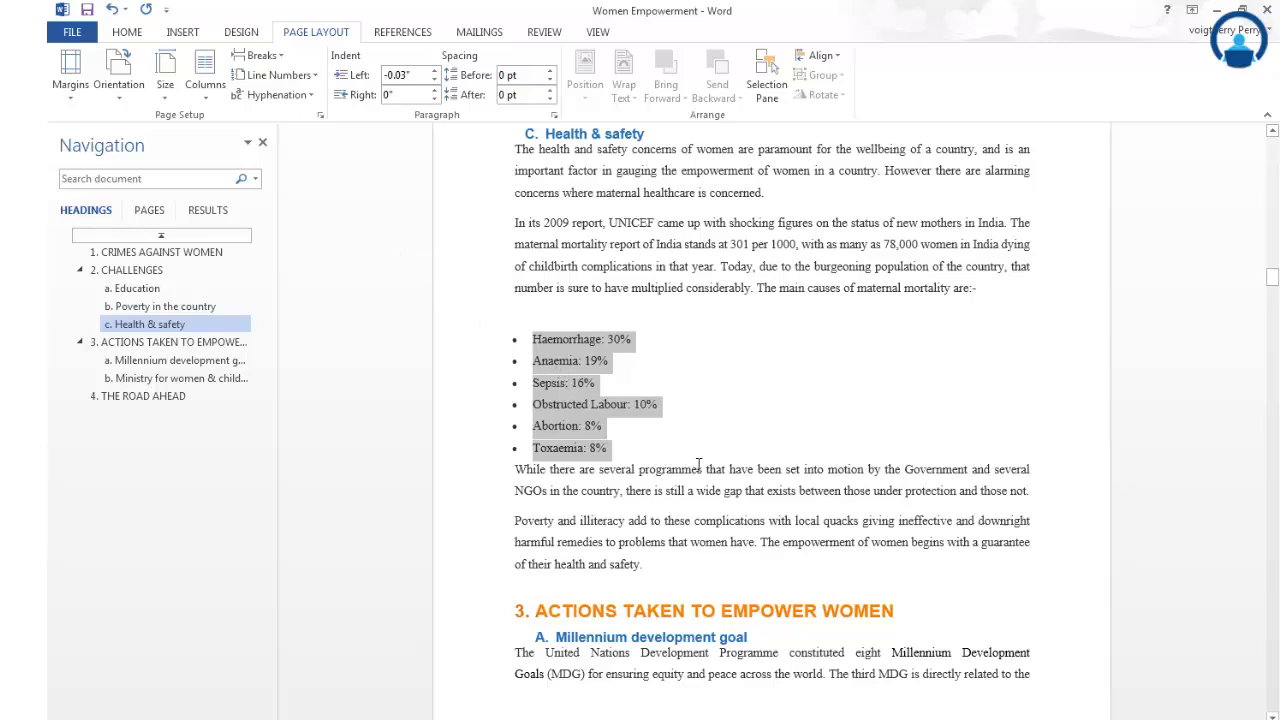
click(204, 90)
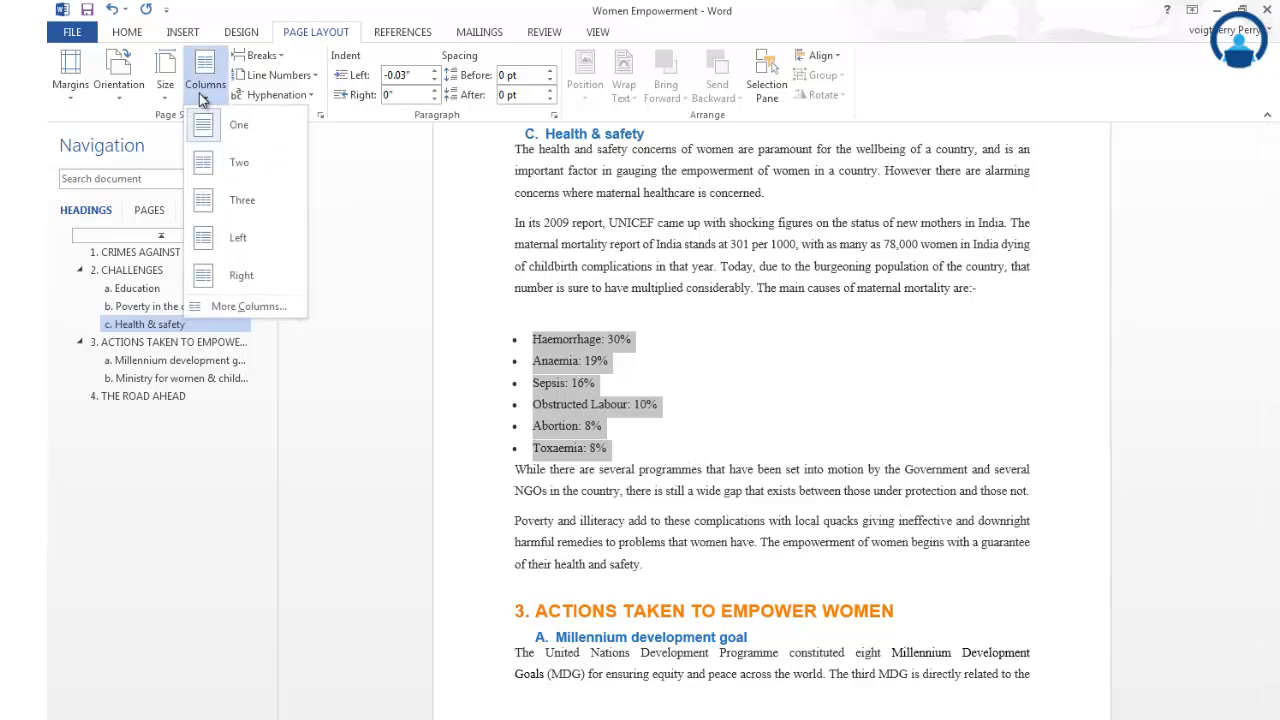
click(240, 164)
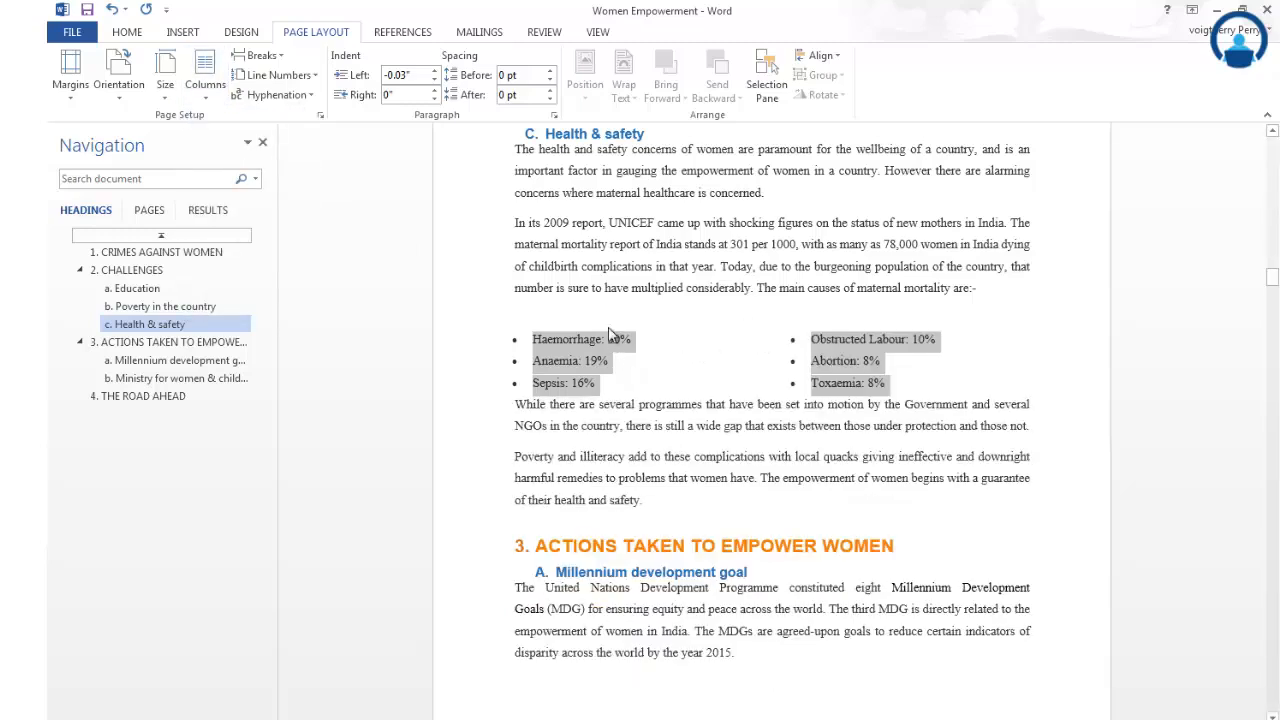
- Change the selected list of maternal mortality causes to three columns and deselect it
click(204, 80)
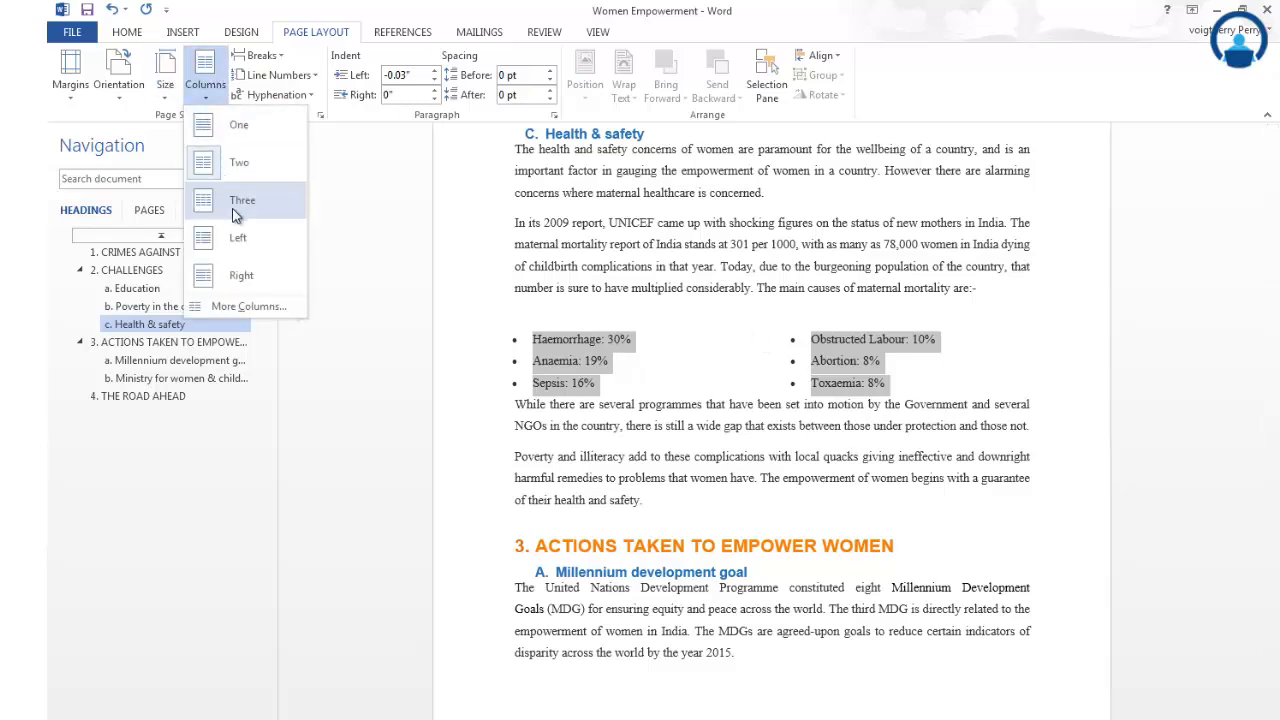
click(243, 198)
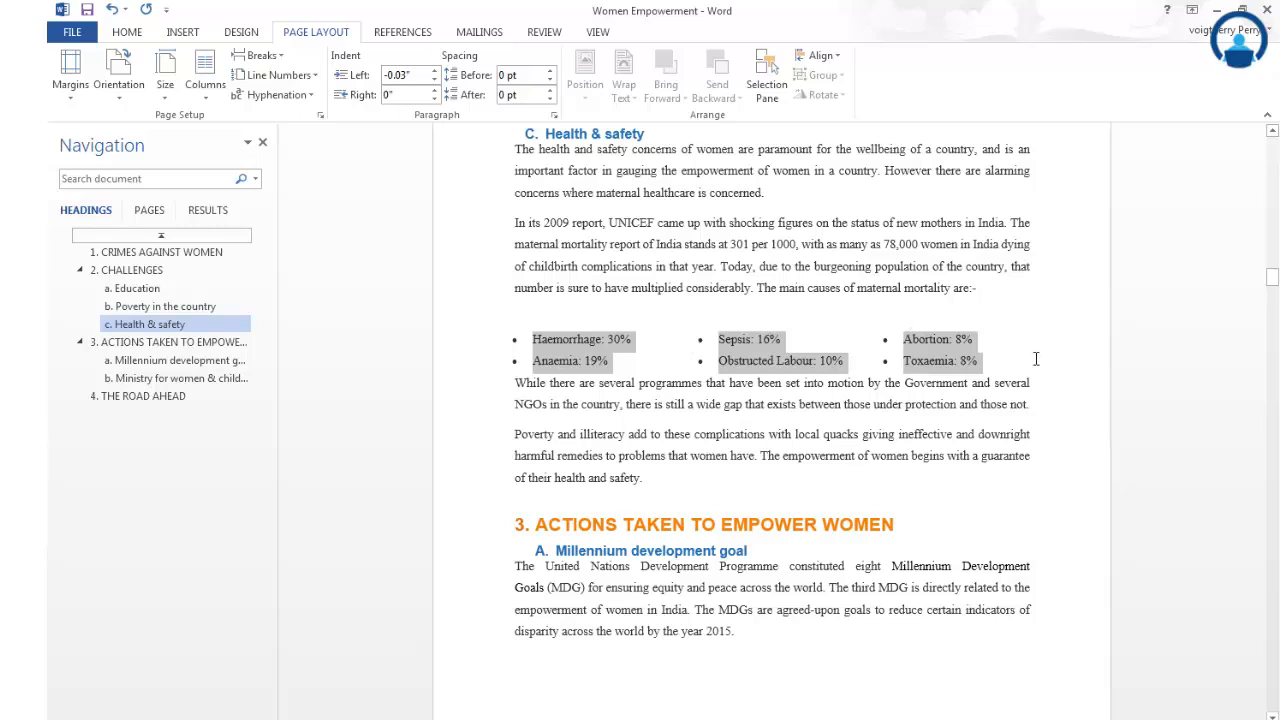
click(591, 316)
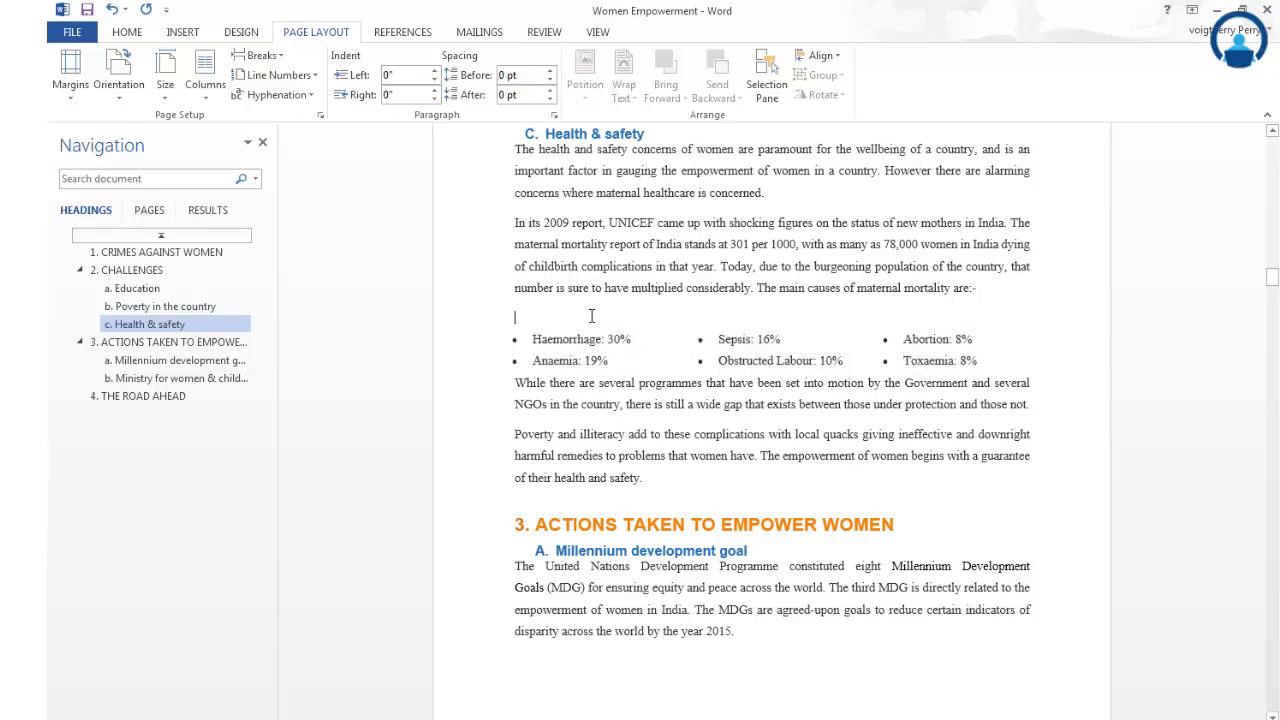